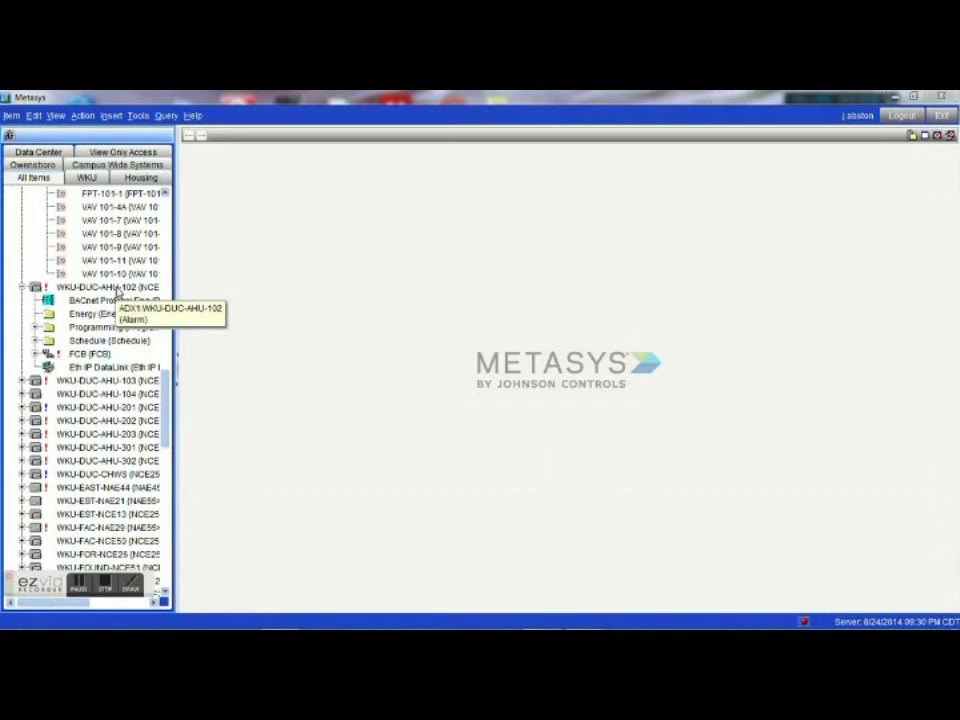
Expand the WKU-DUC-AHU-102 controller in the All Items tree to show its folders.
click(117, 288)
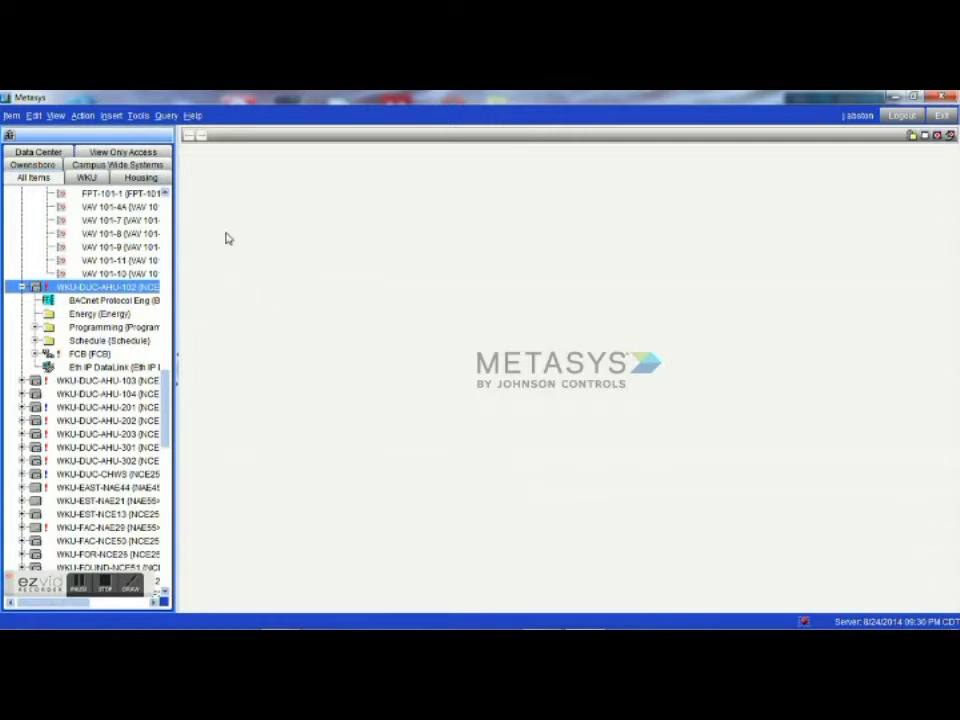
Insert a new folder named ORT under the WKU-DUC-AHU-102 device.
click(110, 116)
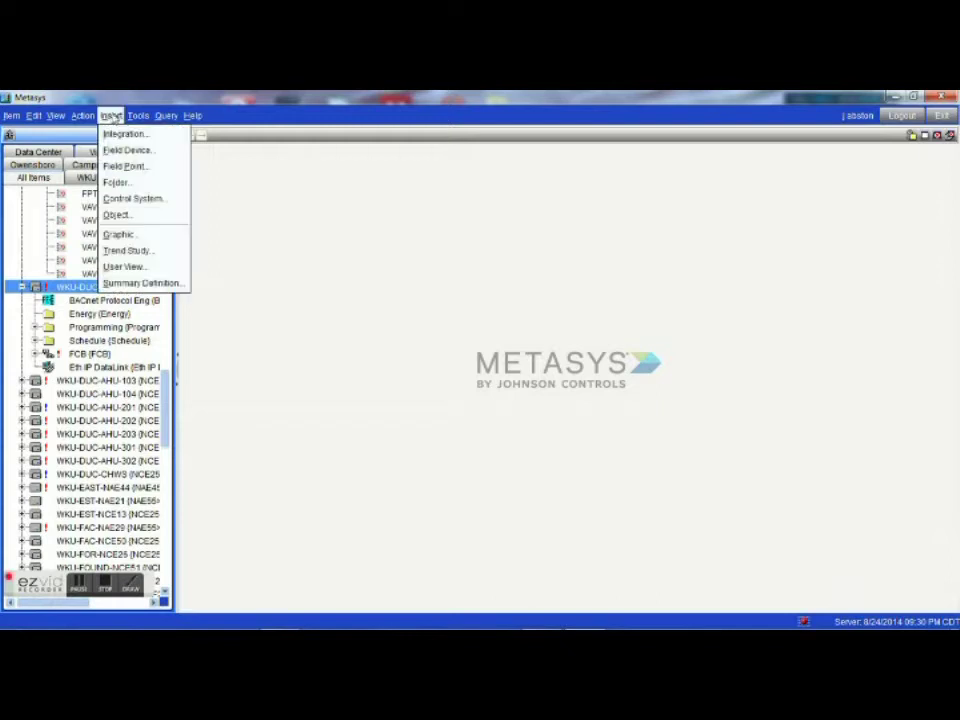
click(128, 185)
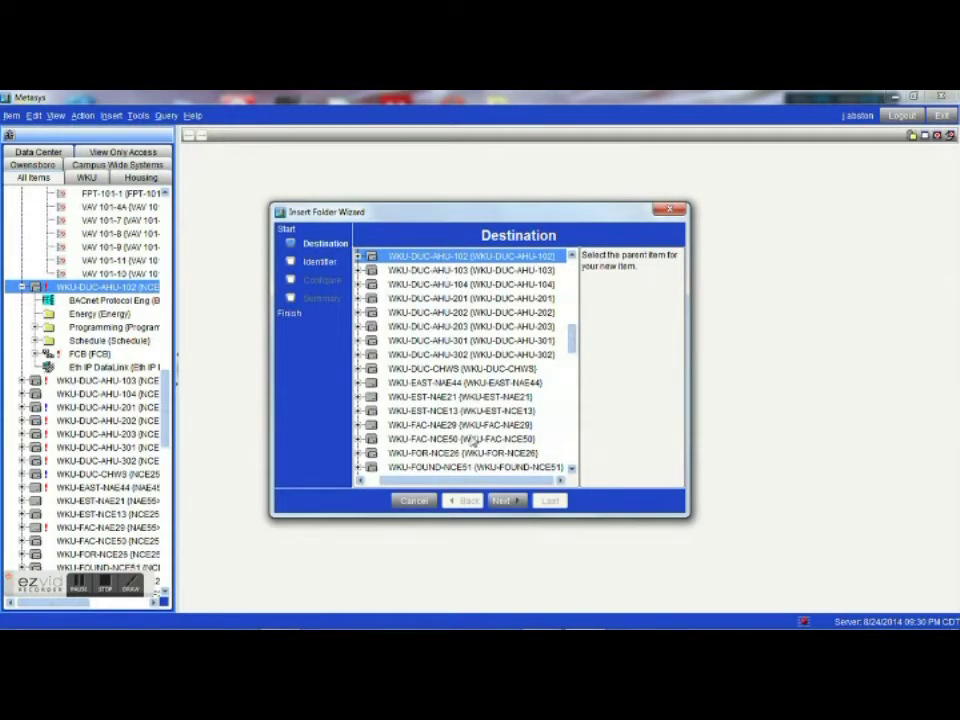
click(507, 490)
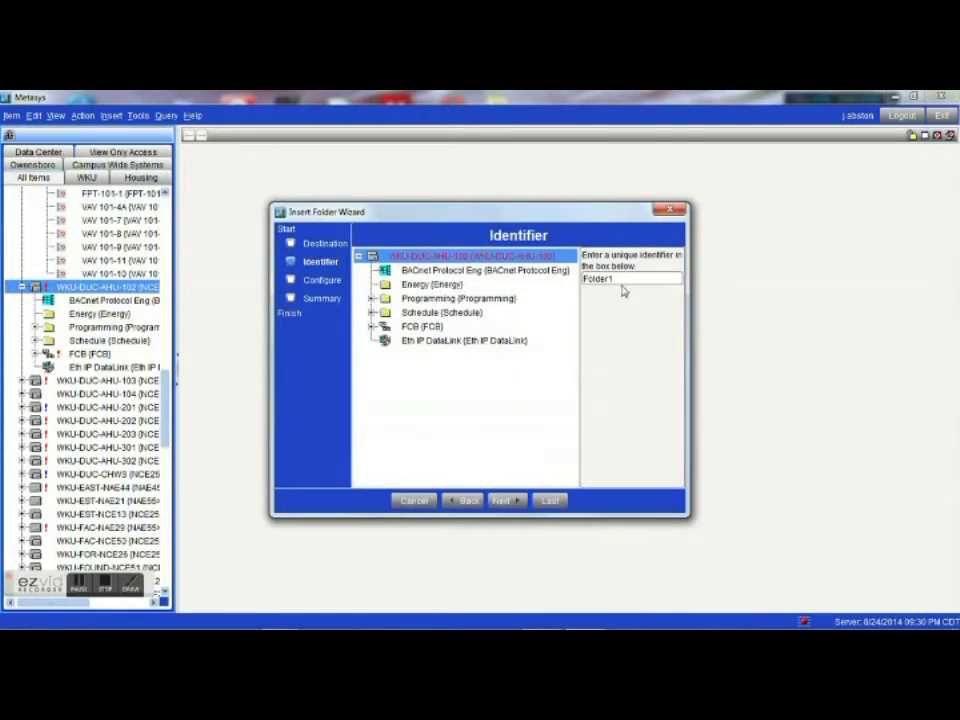
double_click(628, 283)
text(ORT)
click(505, 499)
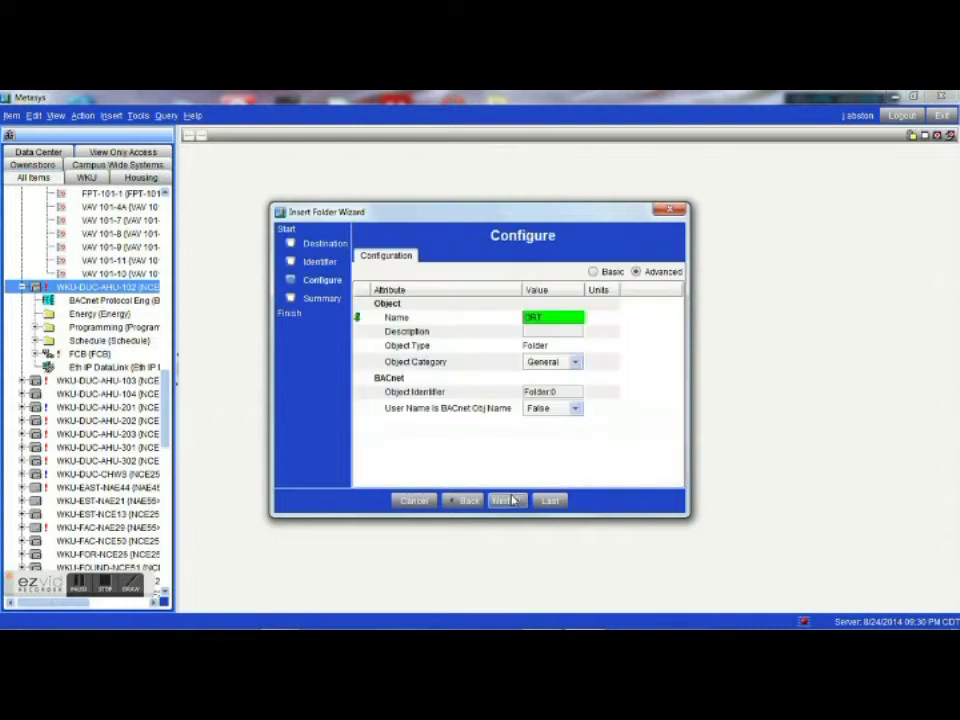
click(505, 499)
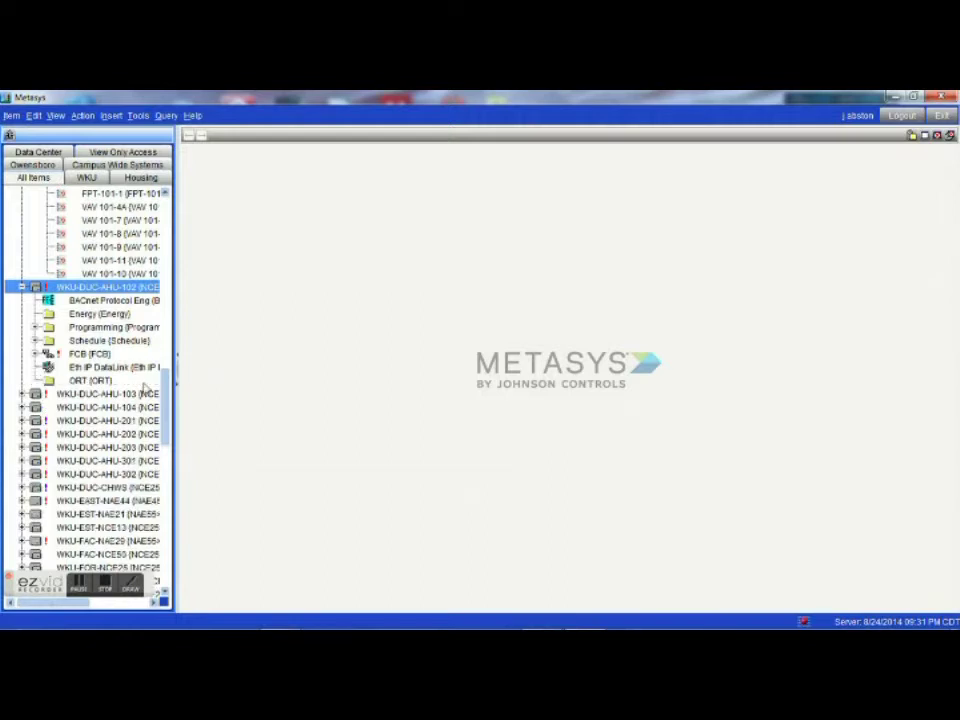
Insert a new AV object named ORT Cooling SP into the ORT folder.
click(91, 381)
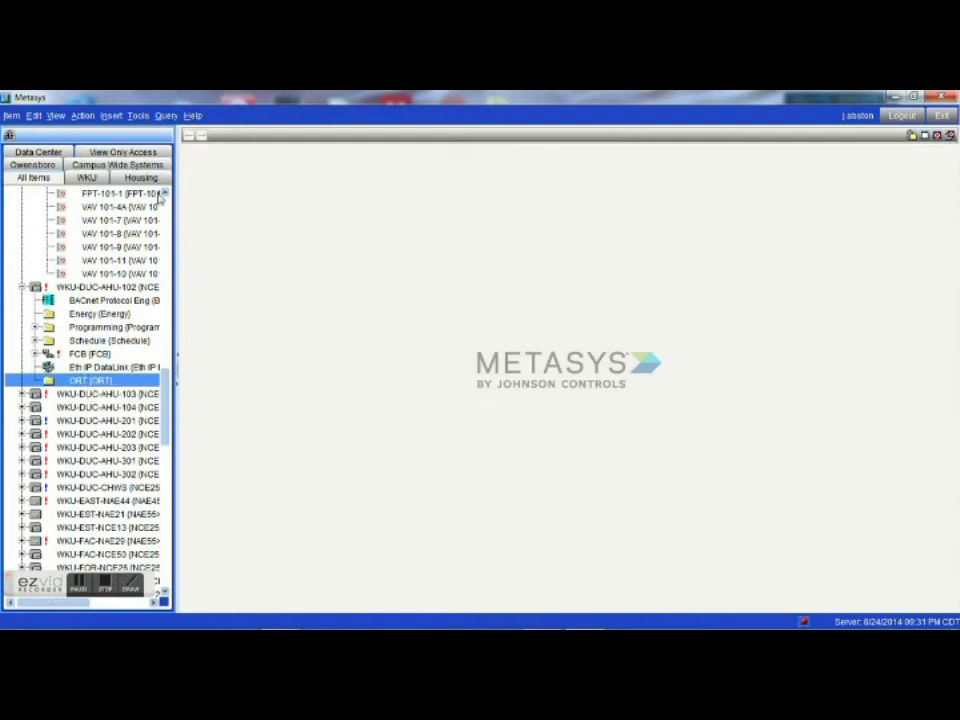
click(111, 116)
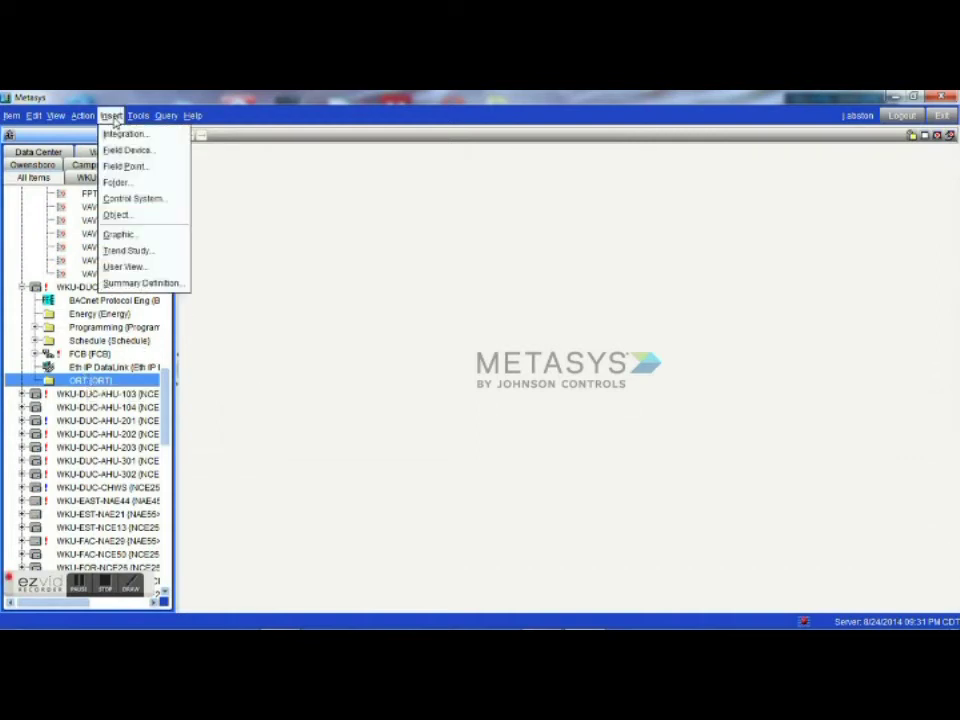
click(124, 218)
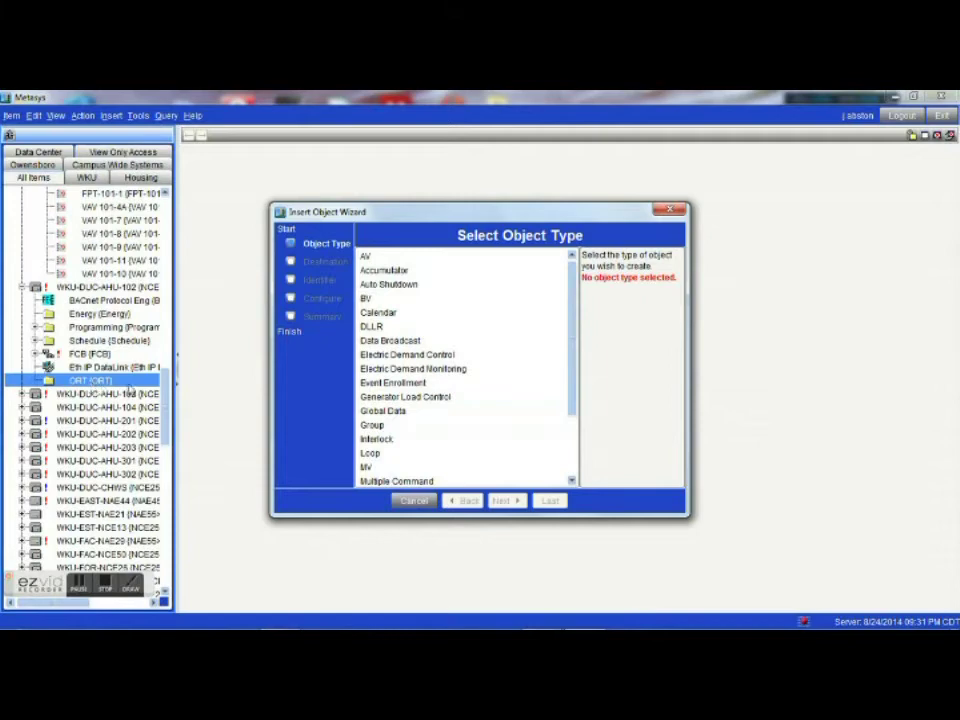
click(365, 258)
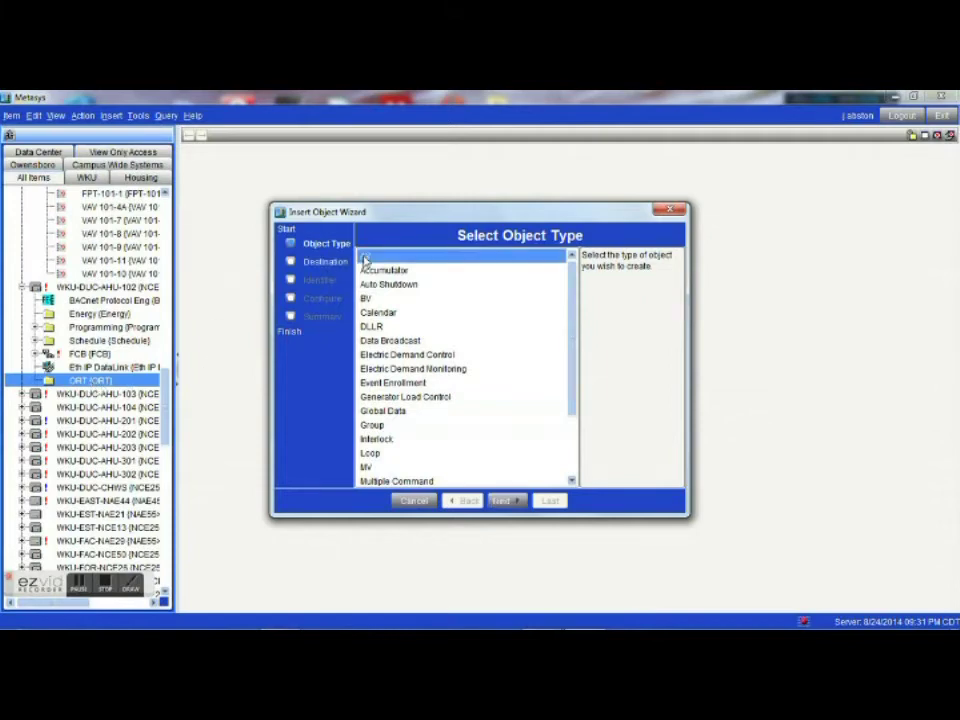
click(512, 501)
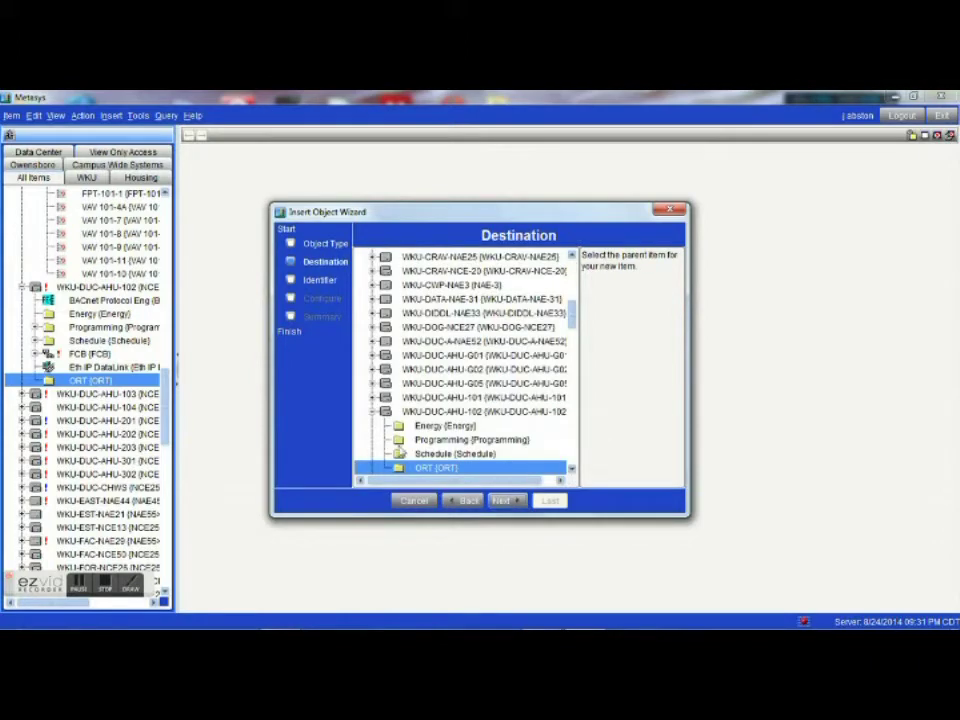
click(510, 501)
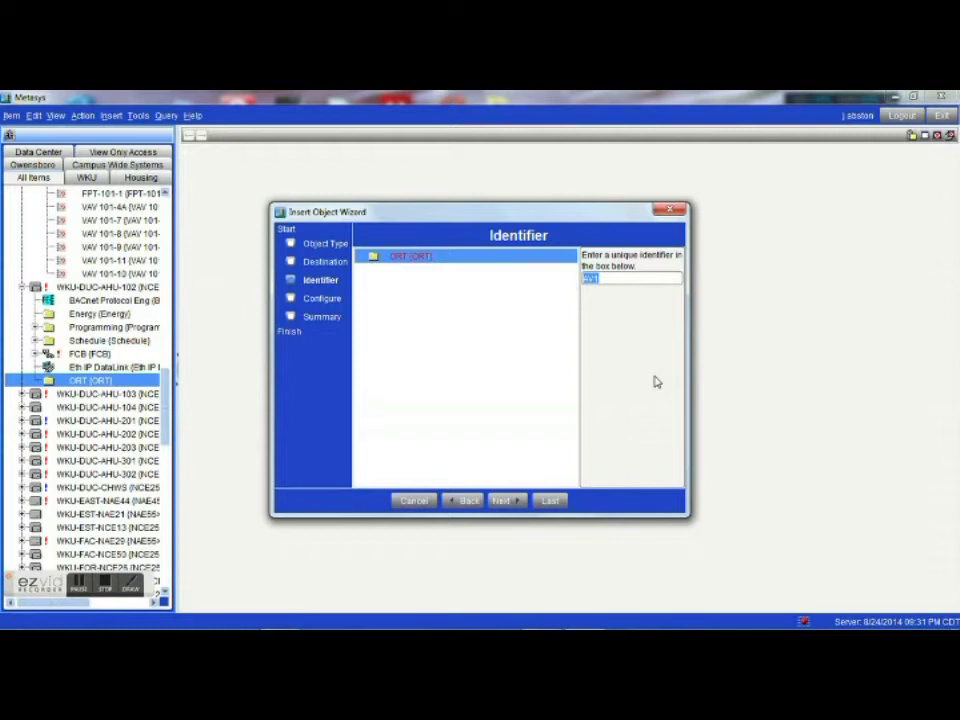
text(ORT Cooling SP)
click(506, 500)
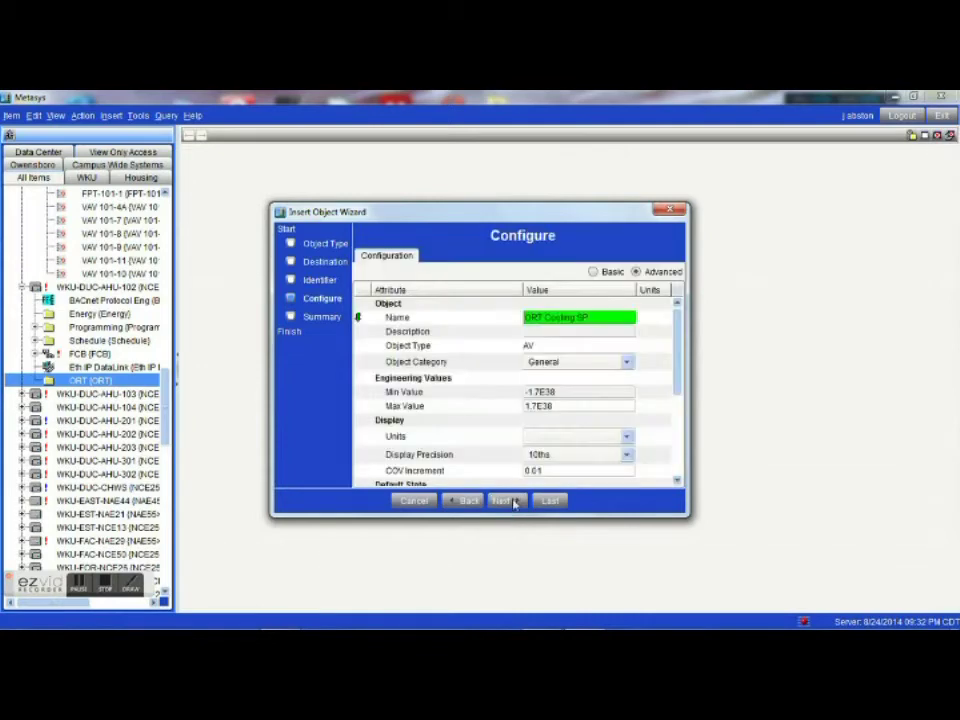
Give ORT Cooling SP units deg F and relinquish default 72, then create it without extensions.
click(584, 437)
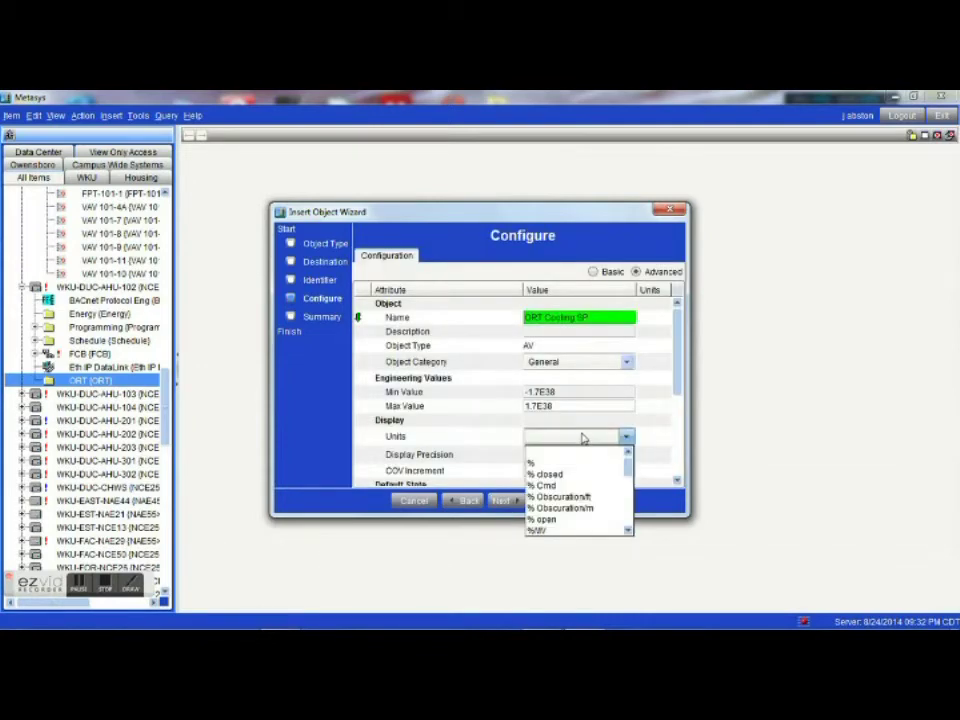
text(dBmV)
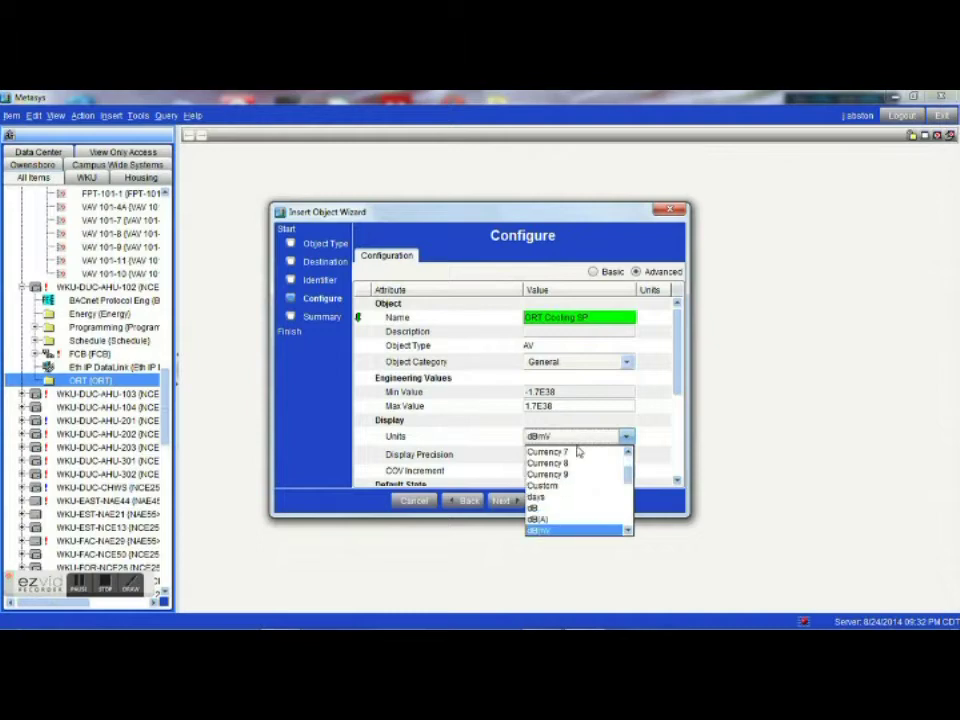
scroll(572, 476, down, 3)
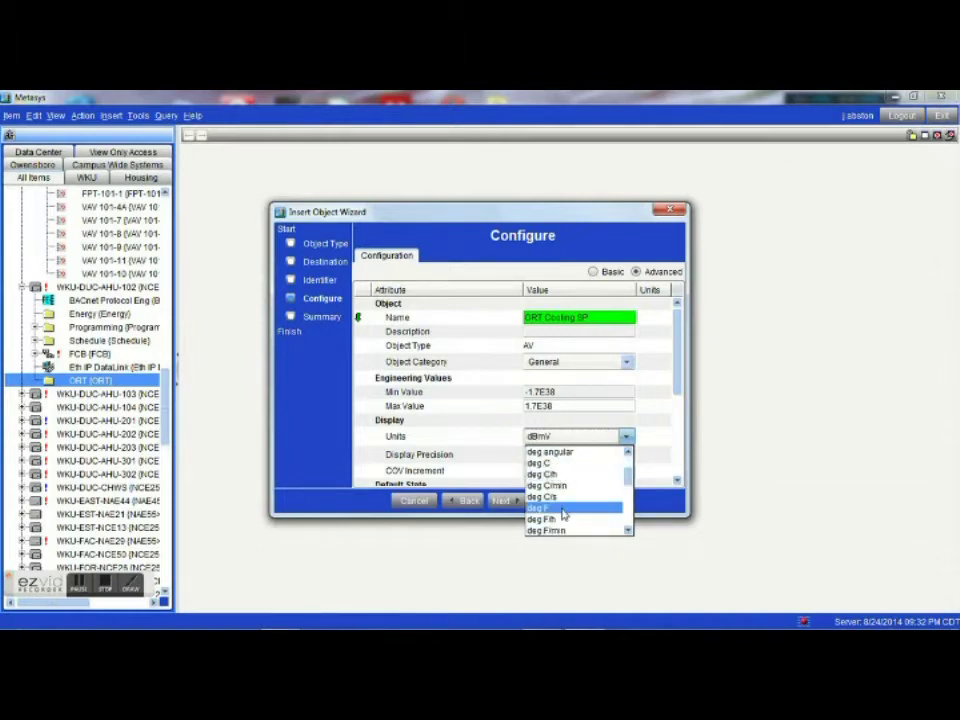
click(560, 508)
scroll(550, 445, down, 3)
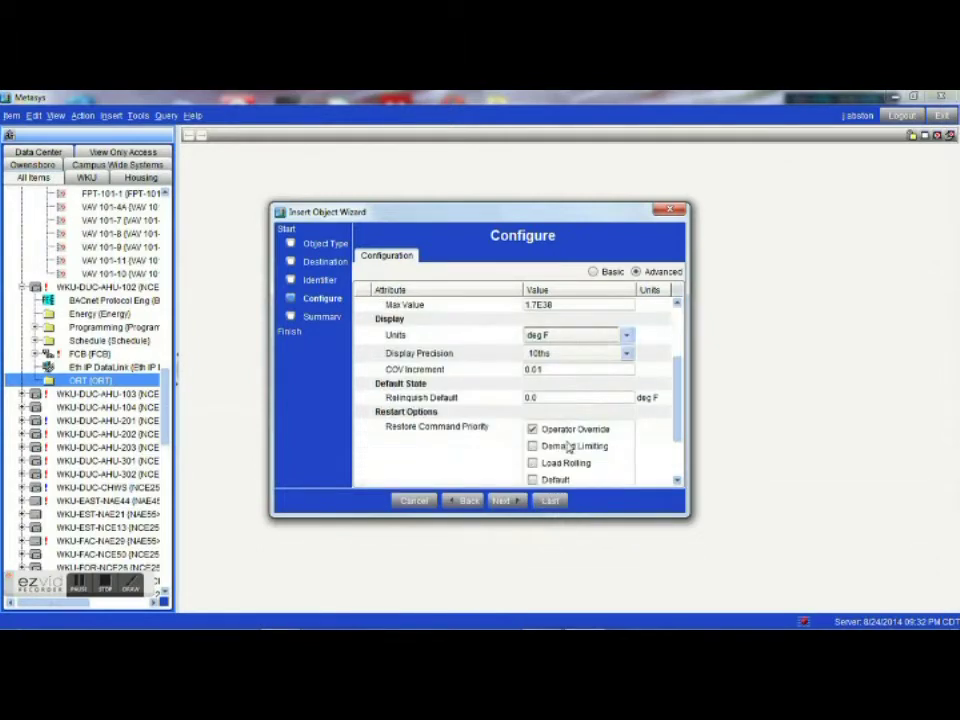
click(553, 399)
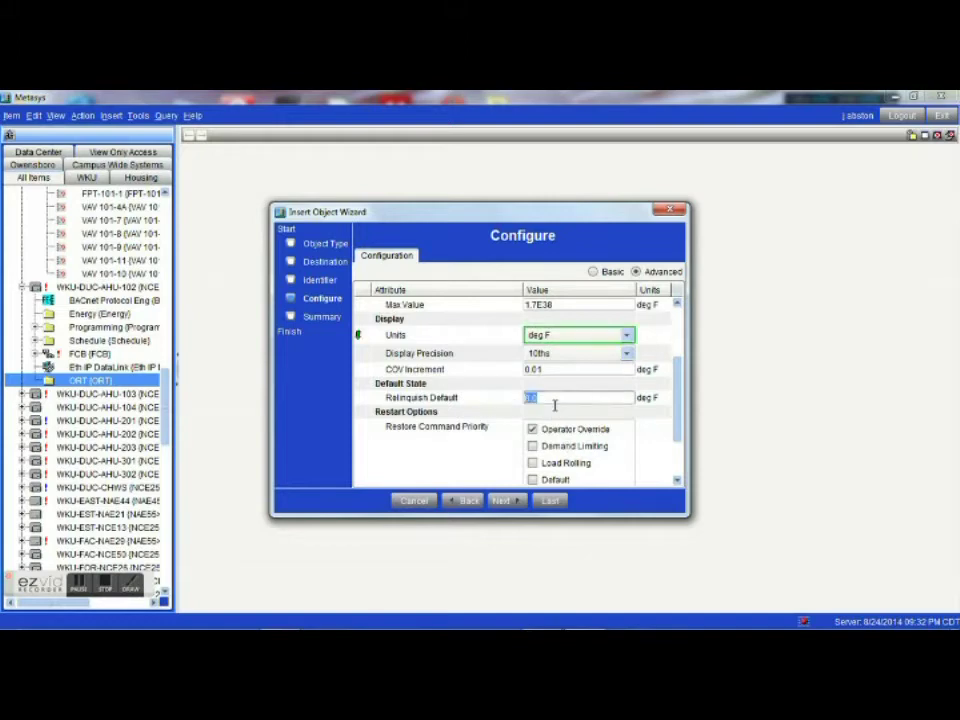
text(72)
click(503, 500)
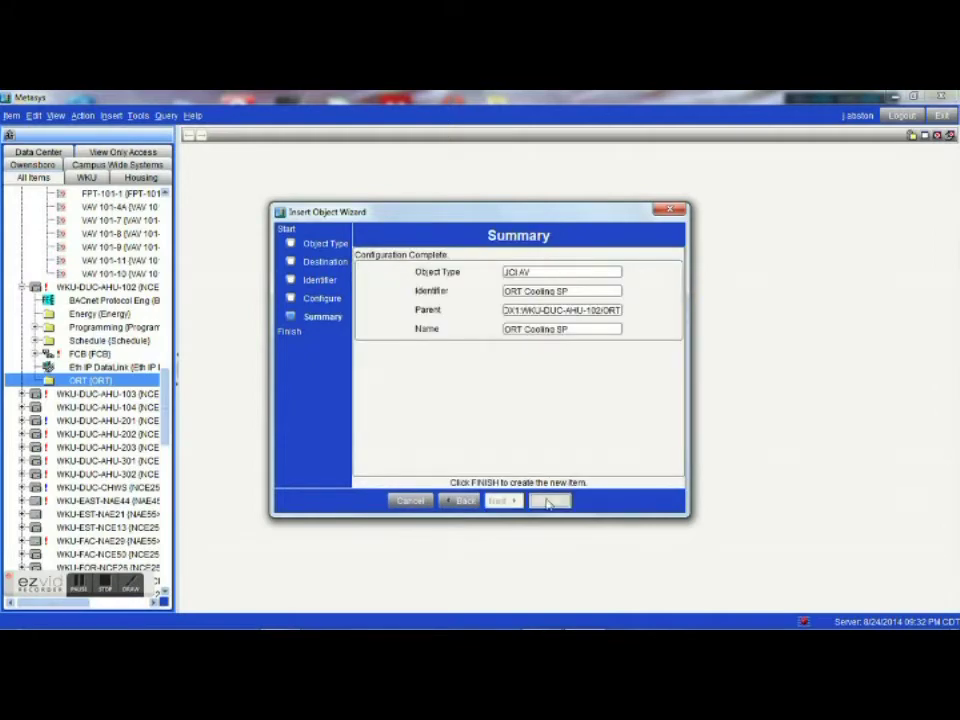
click(547, 501)
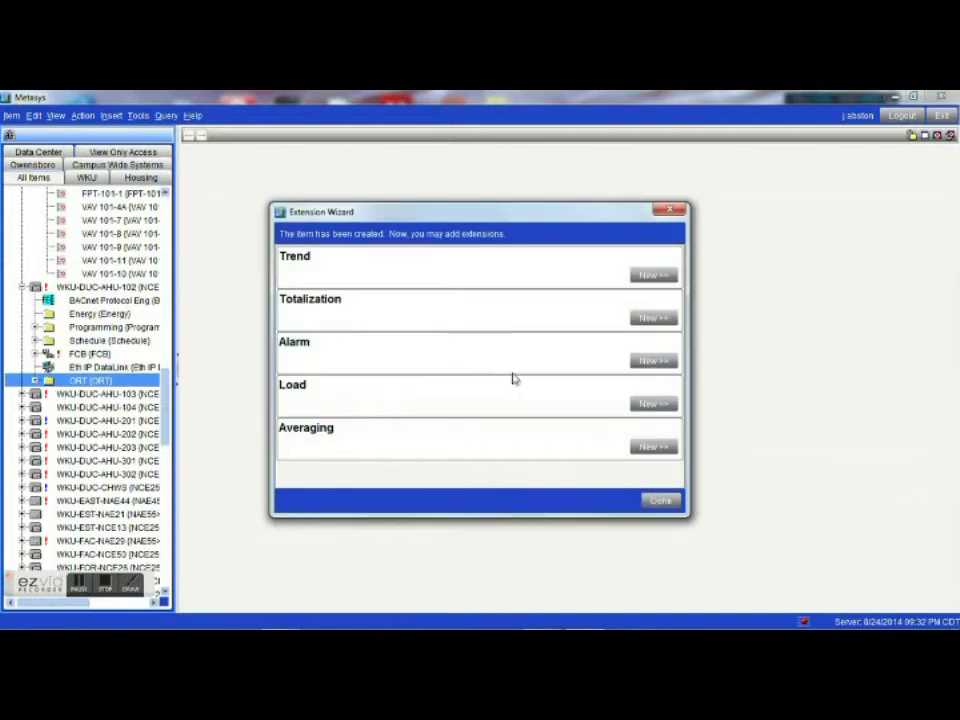
click(662, 501)
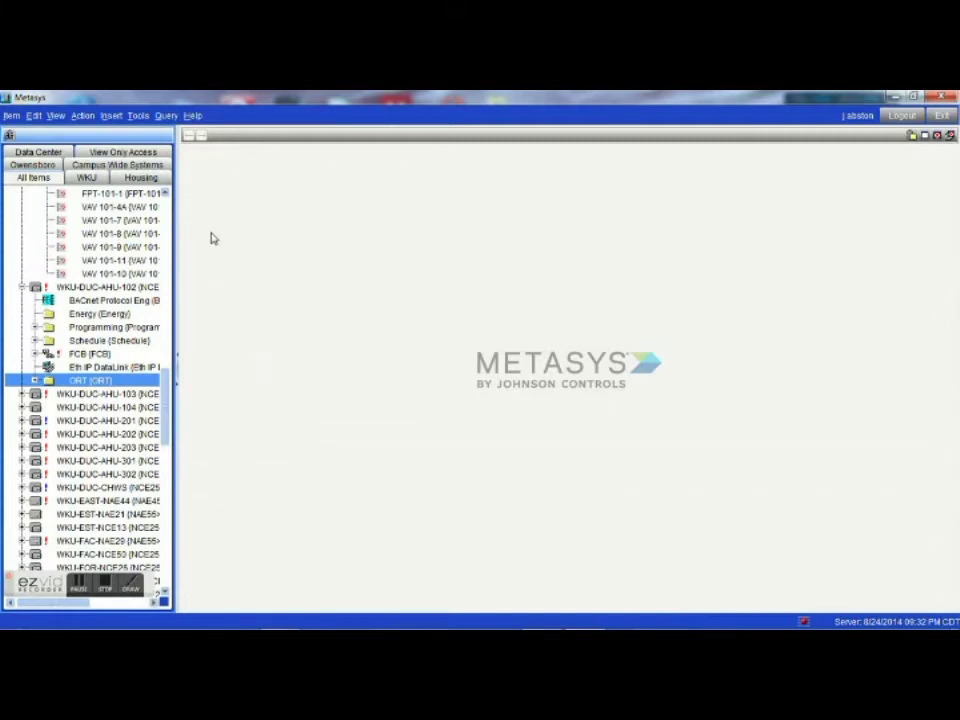
Insert another AV object named ORT Heating SP into the ORT folder.
click(115, 117)
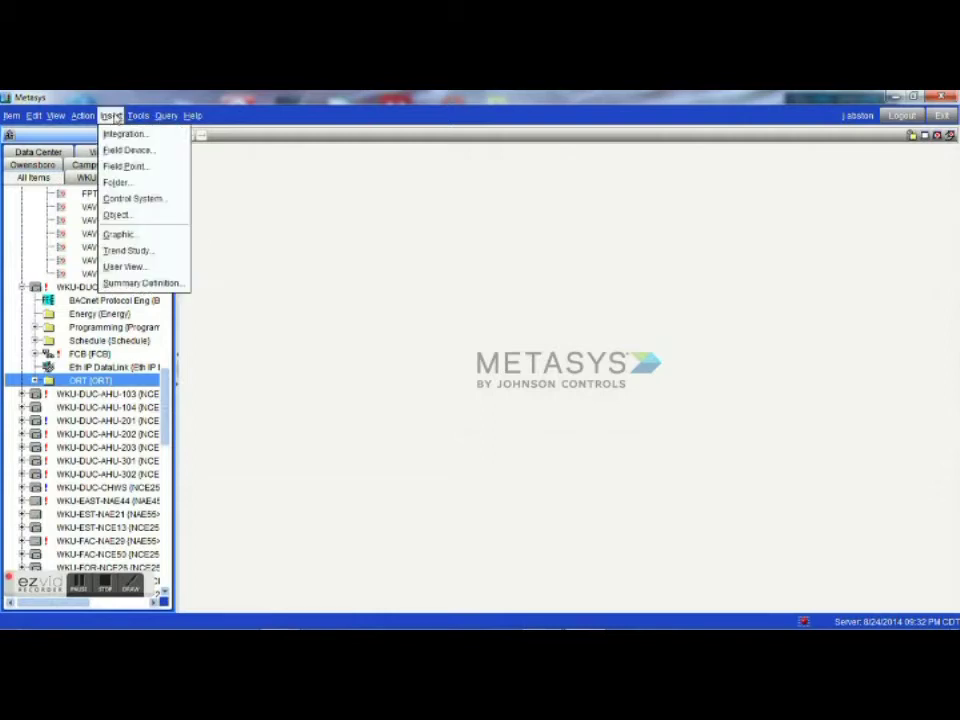
click(140, 216)
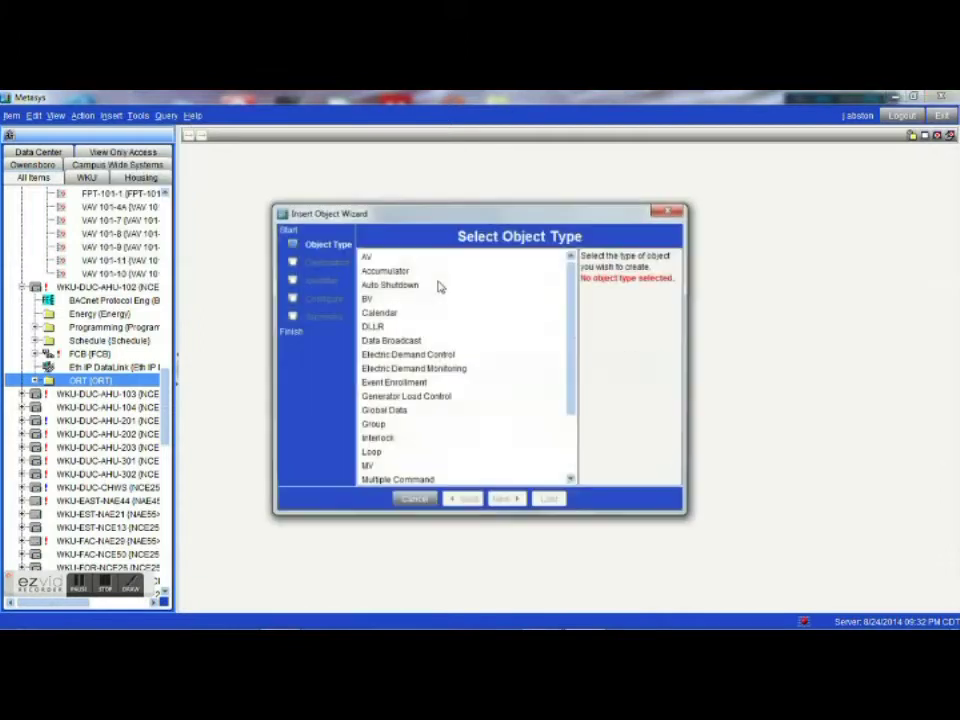
click(366, 257)
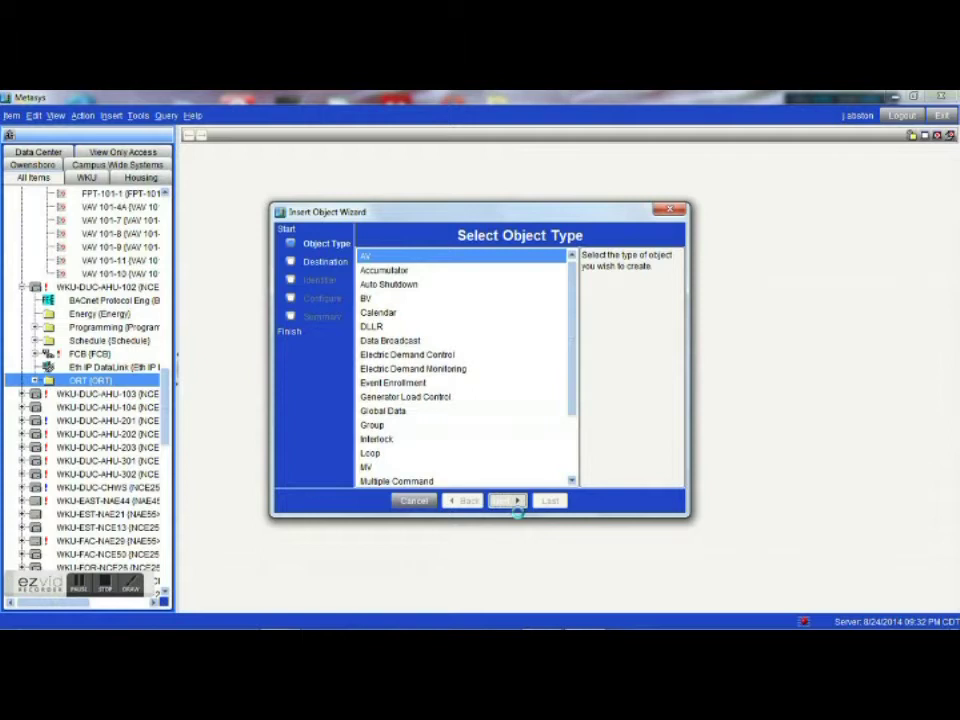
click(507, 501)
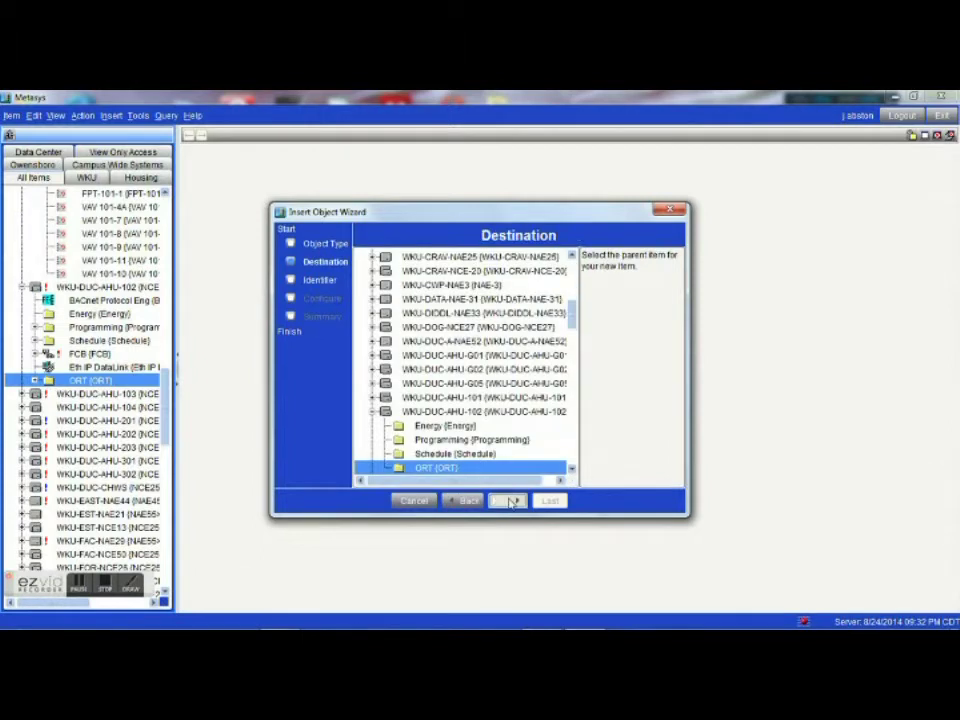
click(510, 501)
drag(630, 287, 589, 285)
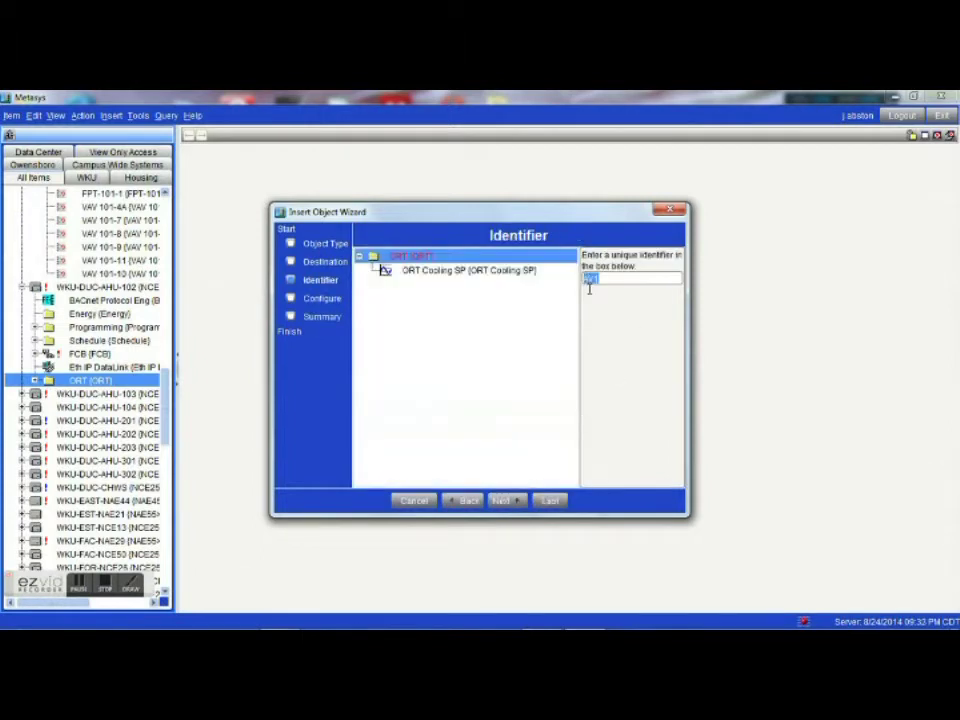
text(ORT Heating SP)
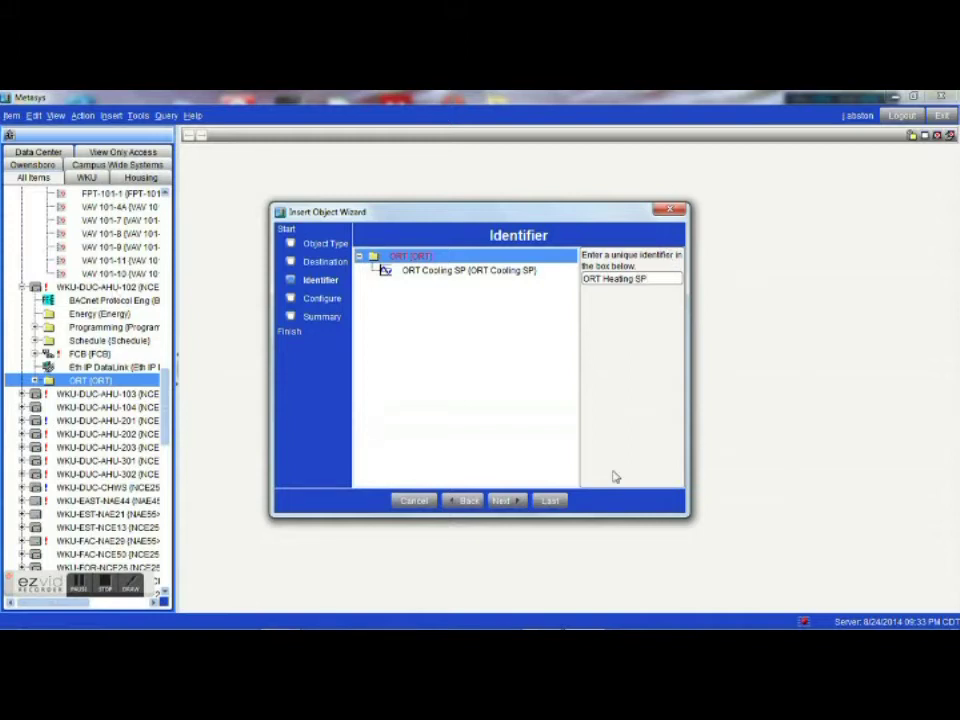
click(504, 499)
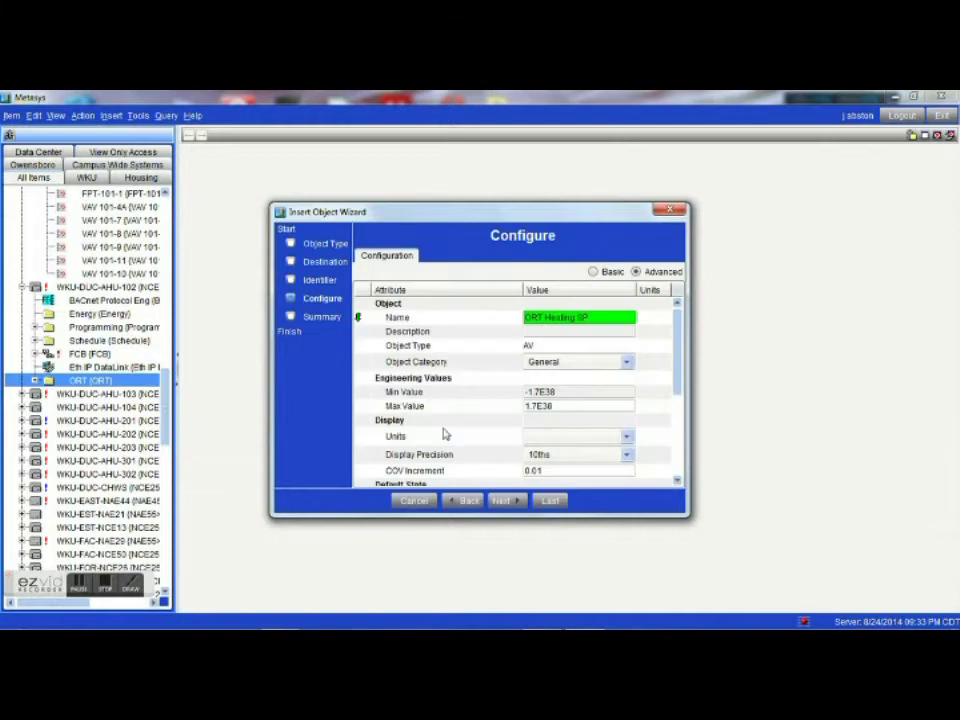
Give ORT Heating SP units deg F and relinquish default 7, then create it without extensions.
click(556, 438)
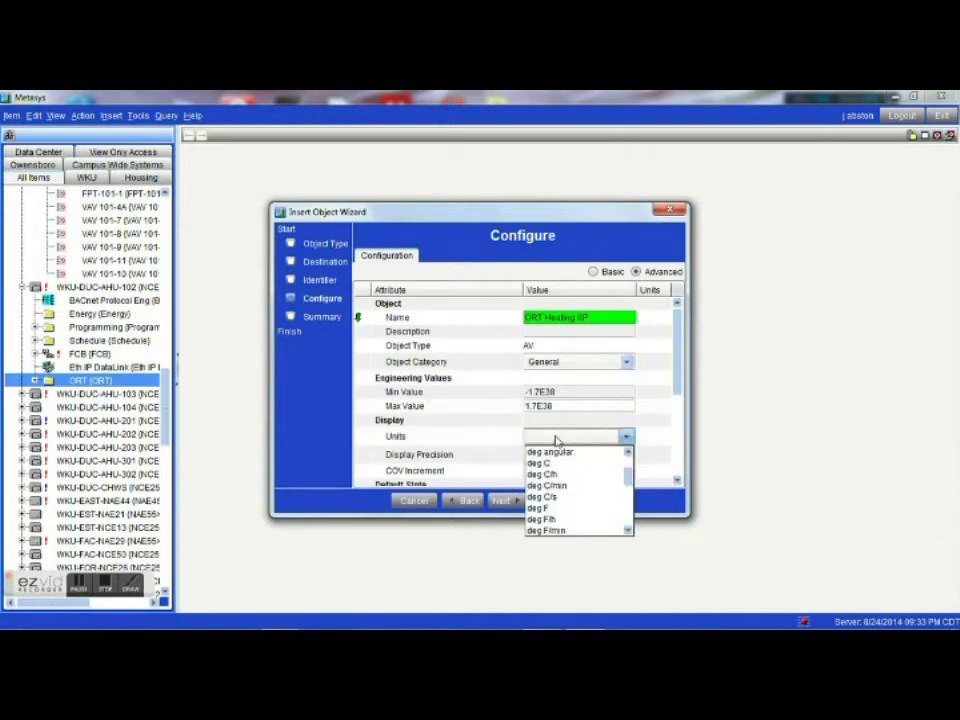
scroll(587, 489, up, 3)
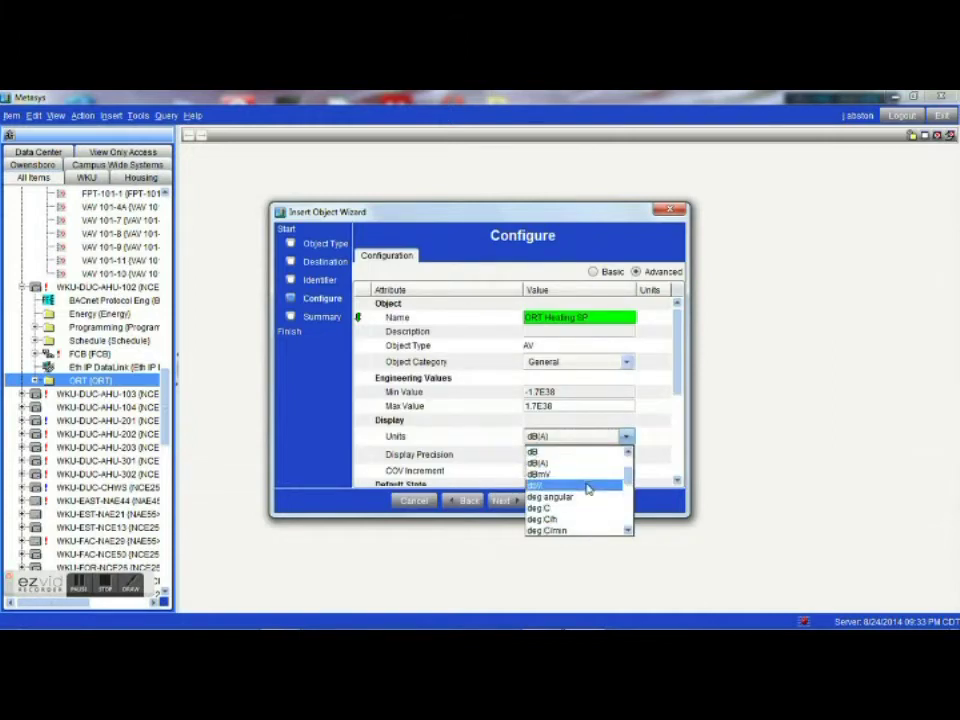
scroll(587, 489, down, 2)
click(587, 486)
scroll(568, 462, down, 3)
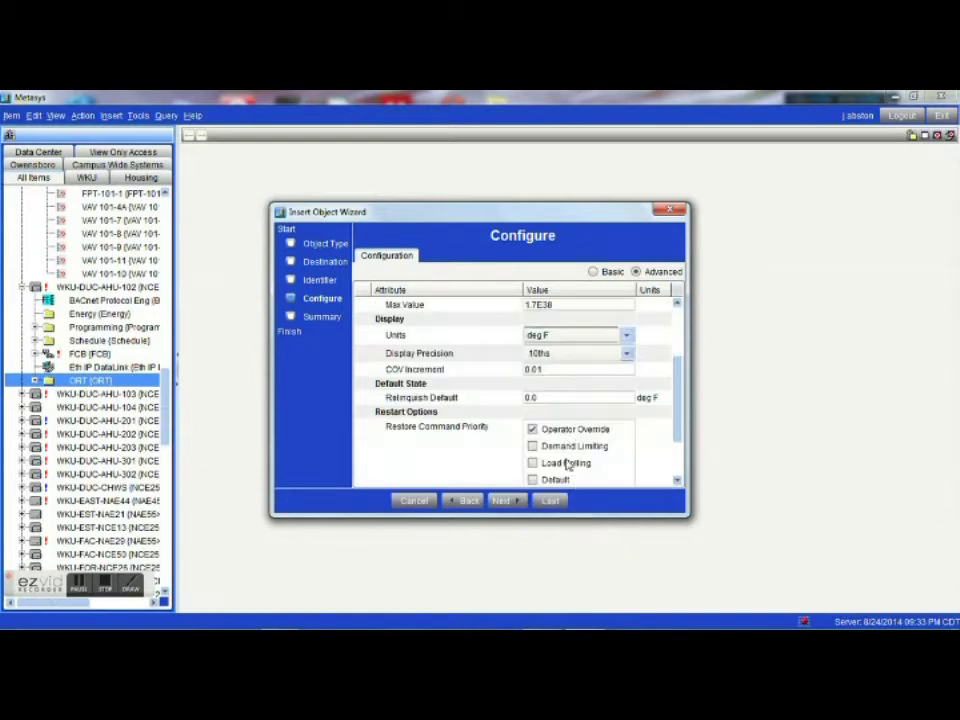
click(531, 398)
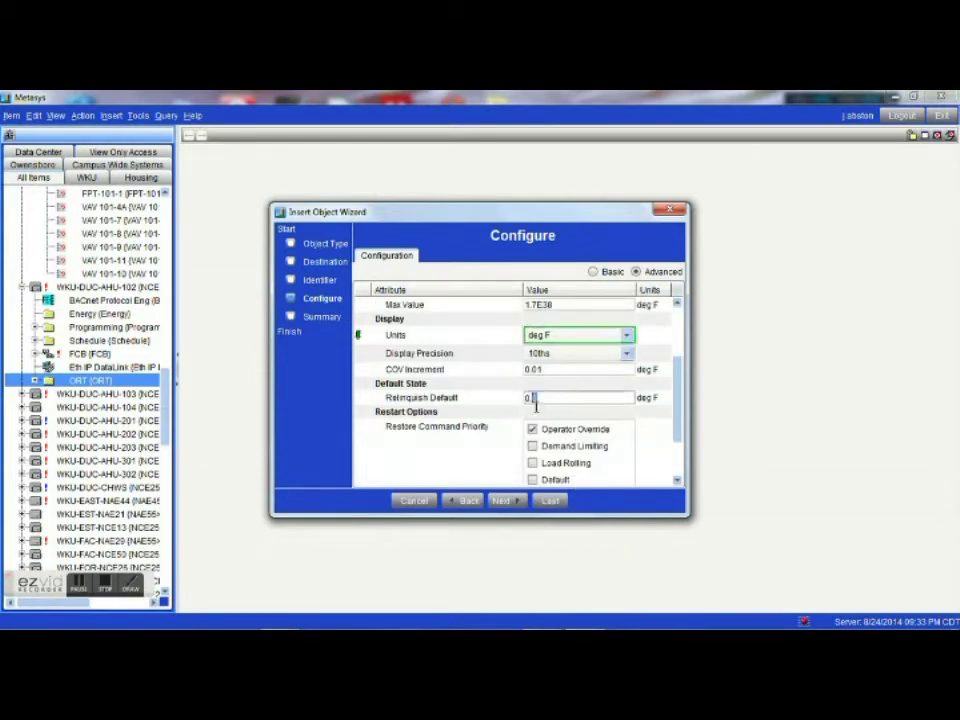
double_click(531, 398)
text(7)
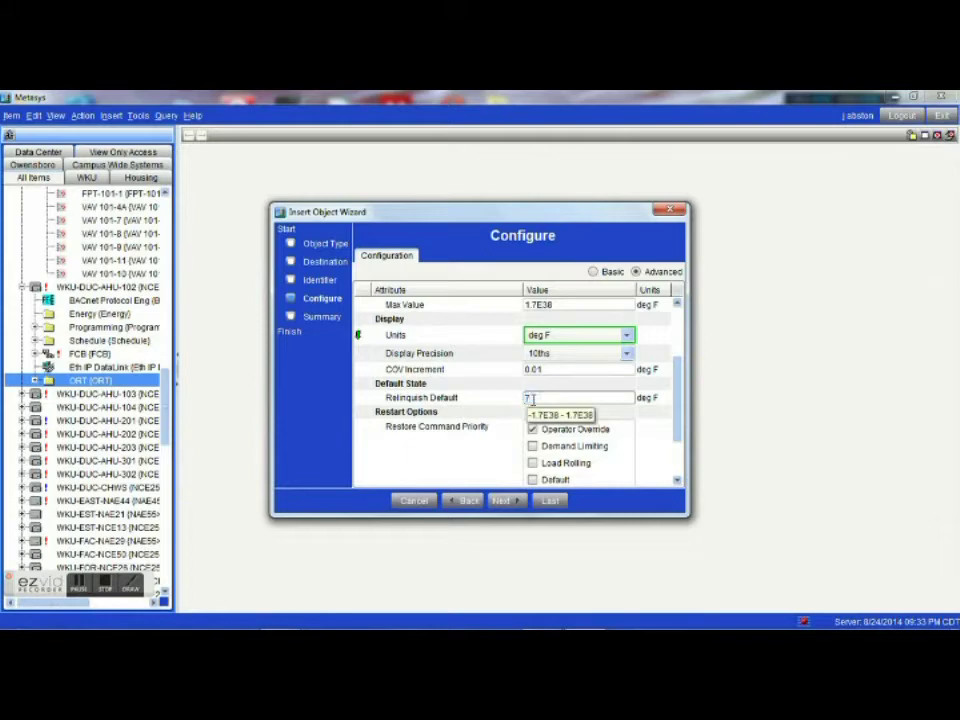
click(505, 500)
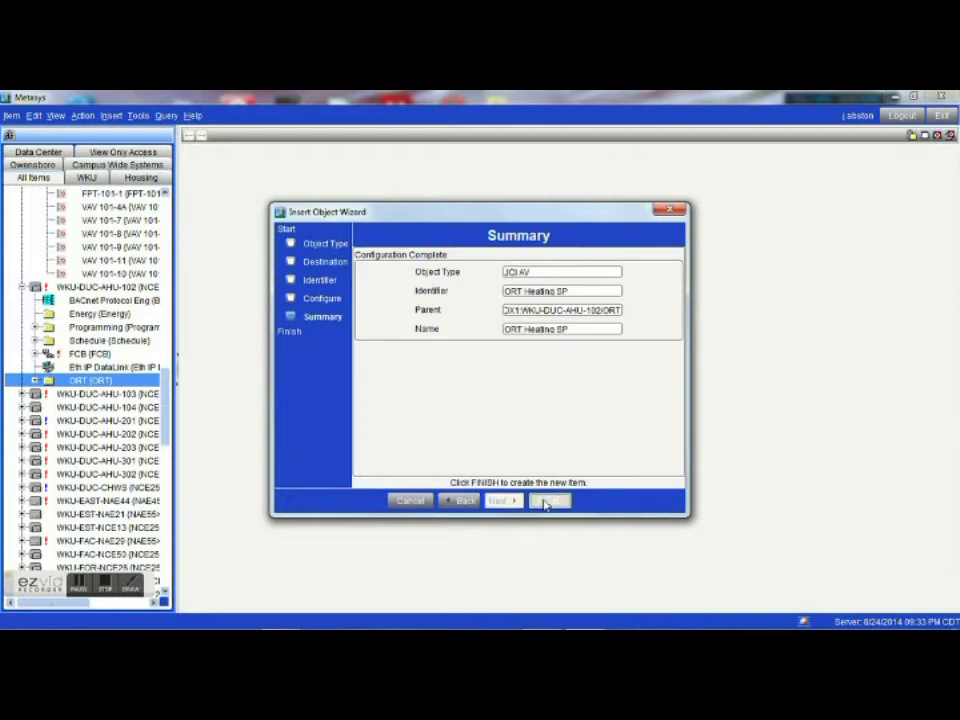
click(549, 500)
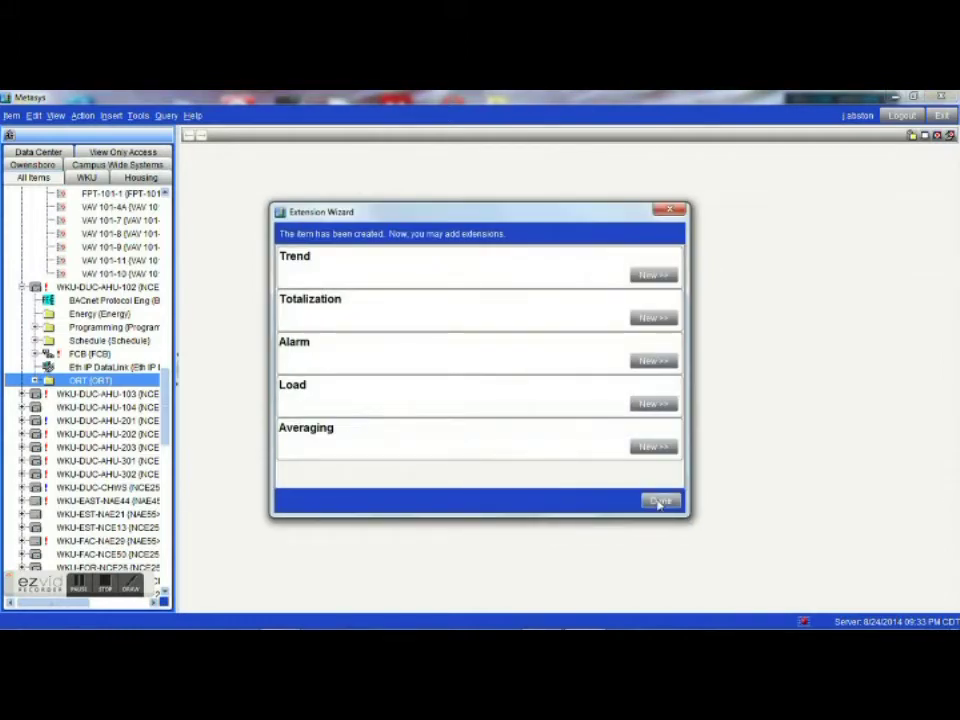
click(661, 500)
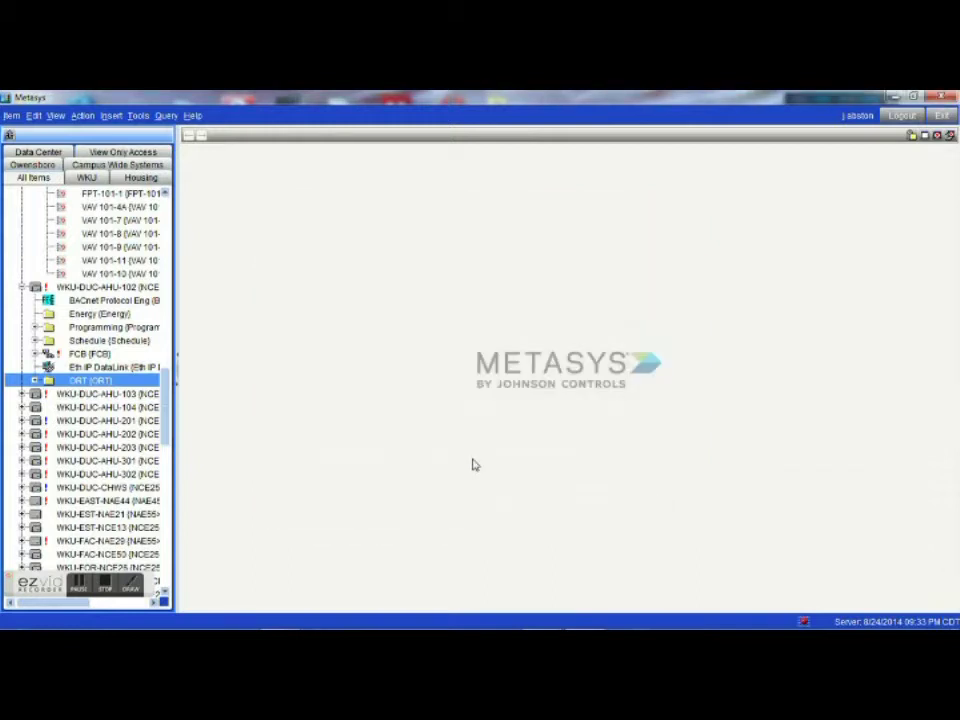
Expand the ORT folder and view the FCB item's Summary.
click(35, 381)
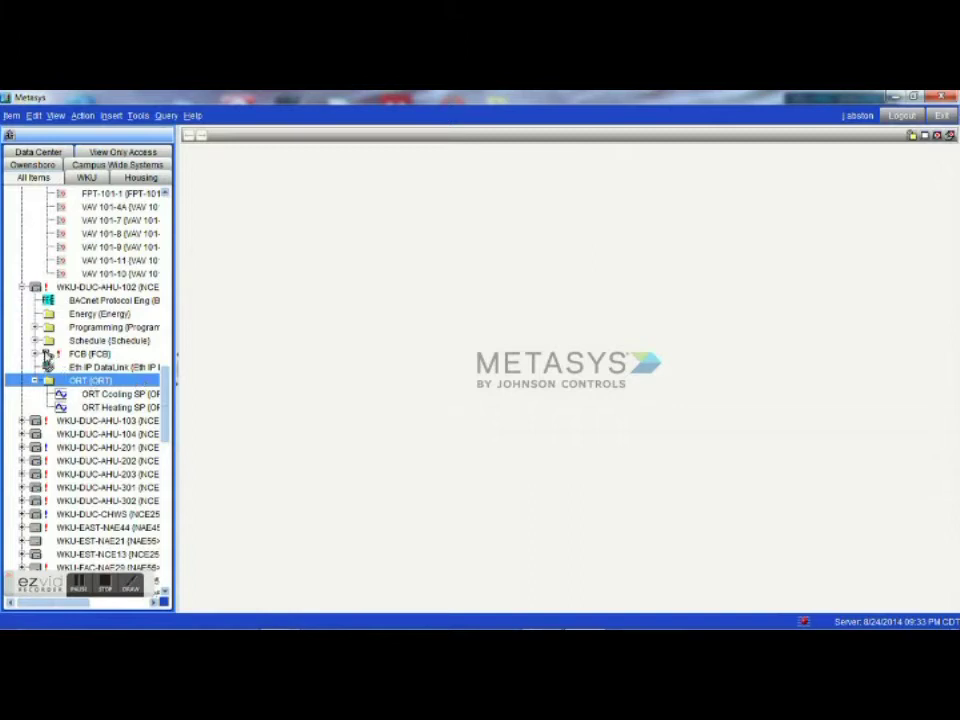
click(46, 355)
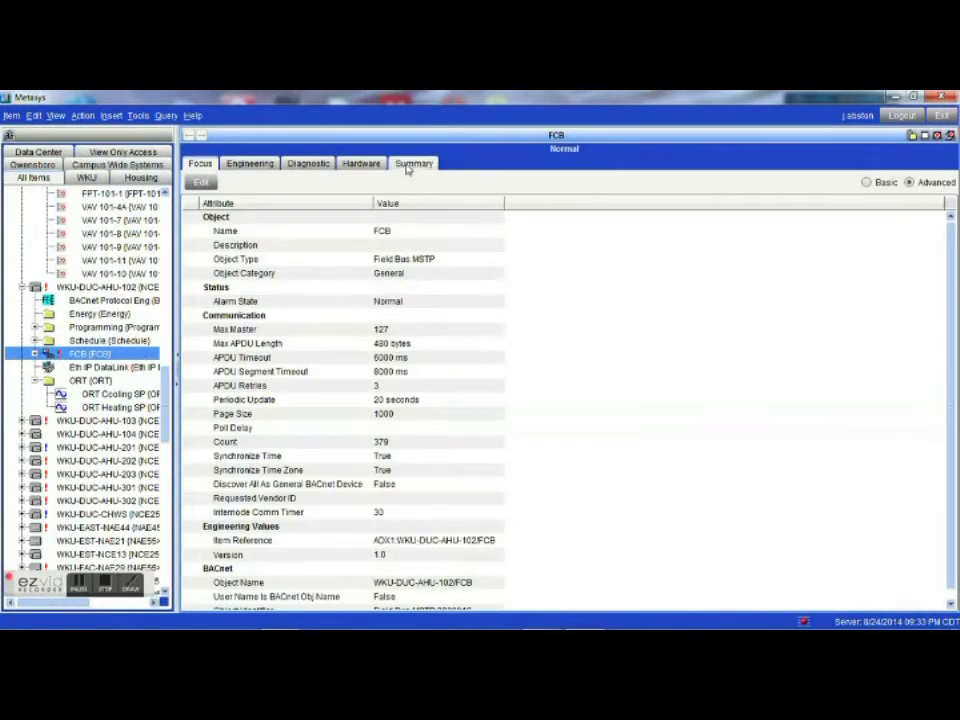
click(410, 166)
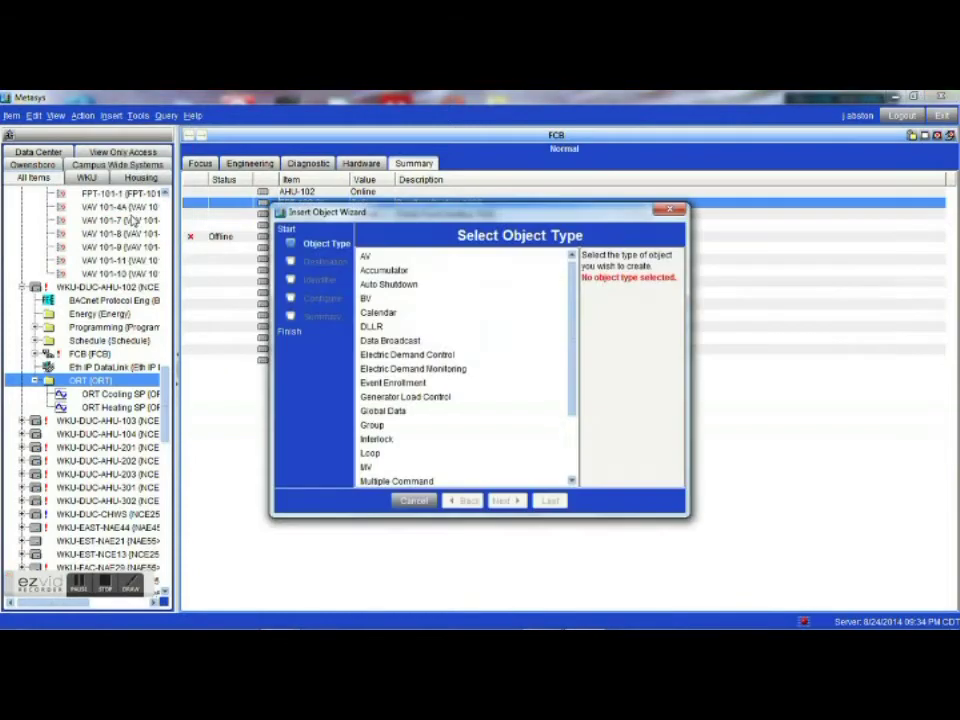
Create an Optimal Start object named FPT-102-3A in the ORT folder.
drag(705, 531, 807, 578)
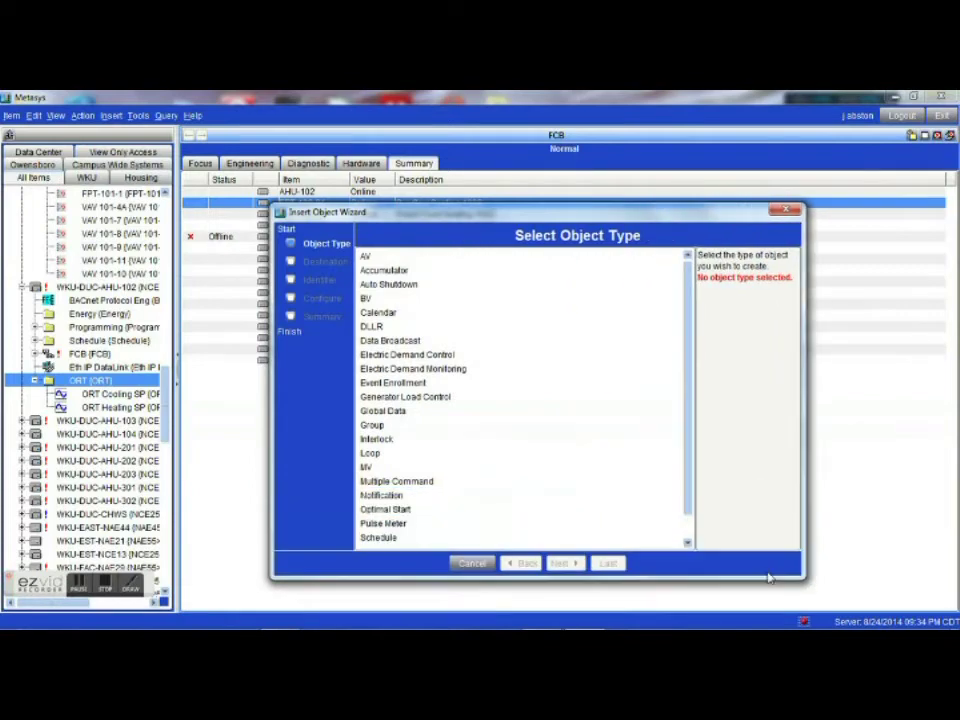
click(372, 509)
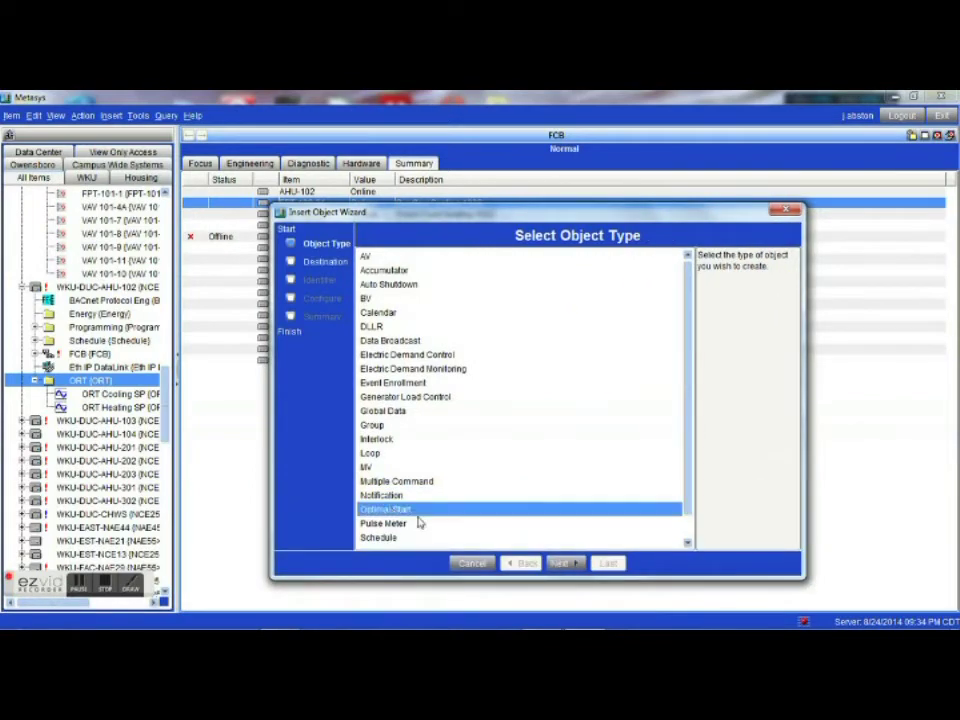
click(565, 563)
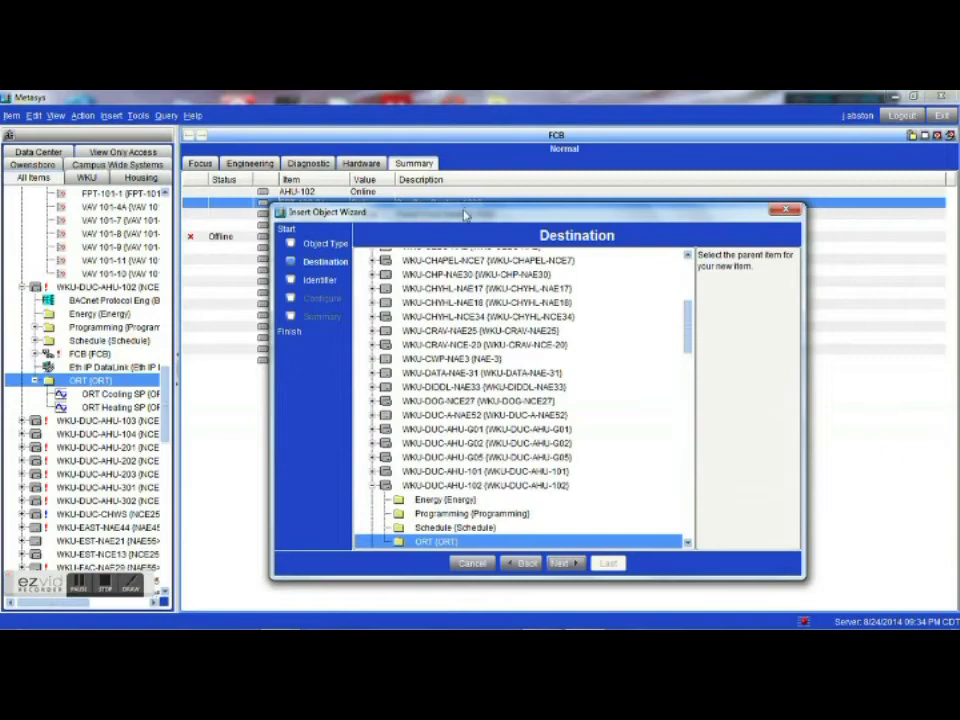
drag(464, 214, 544, 120)
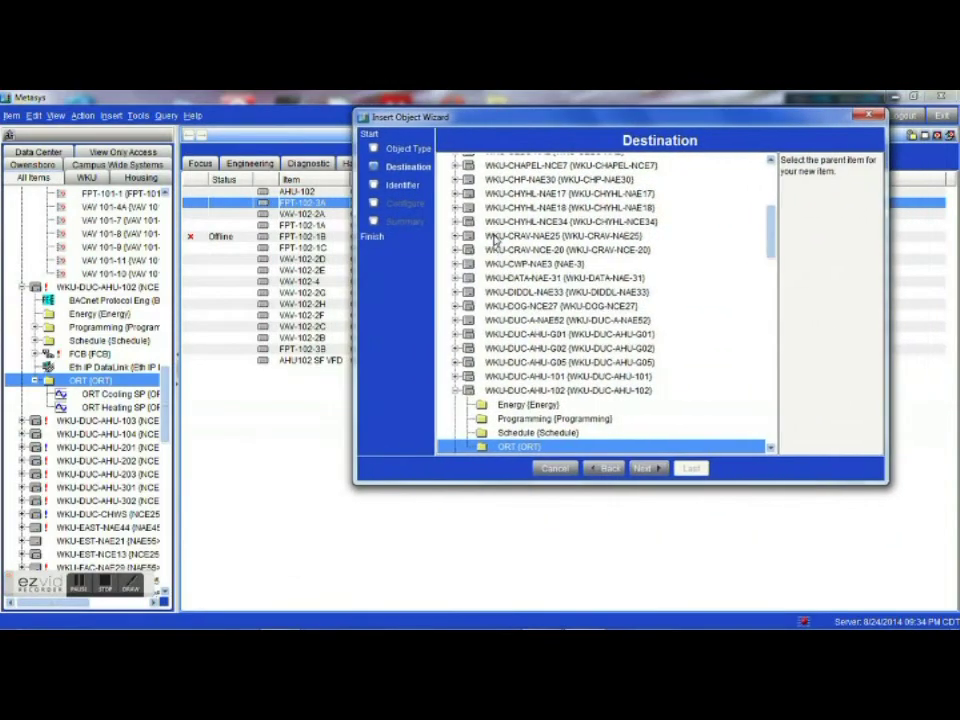
click(649, 470)
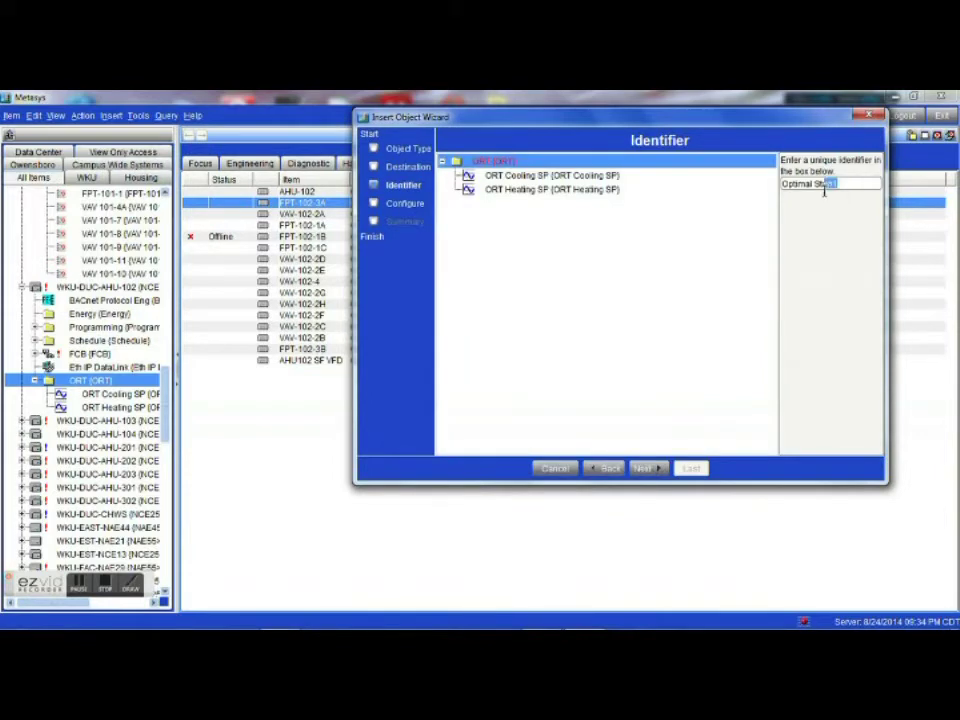
drag(836, 185, 783, 186)
text(FPT-102-3A)
click(655, 470)
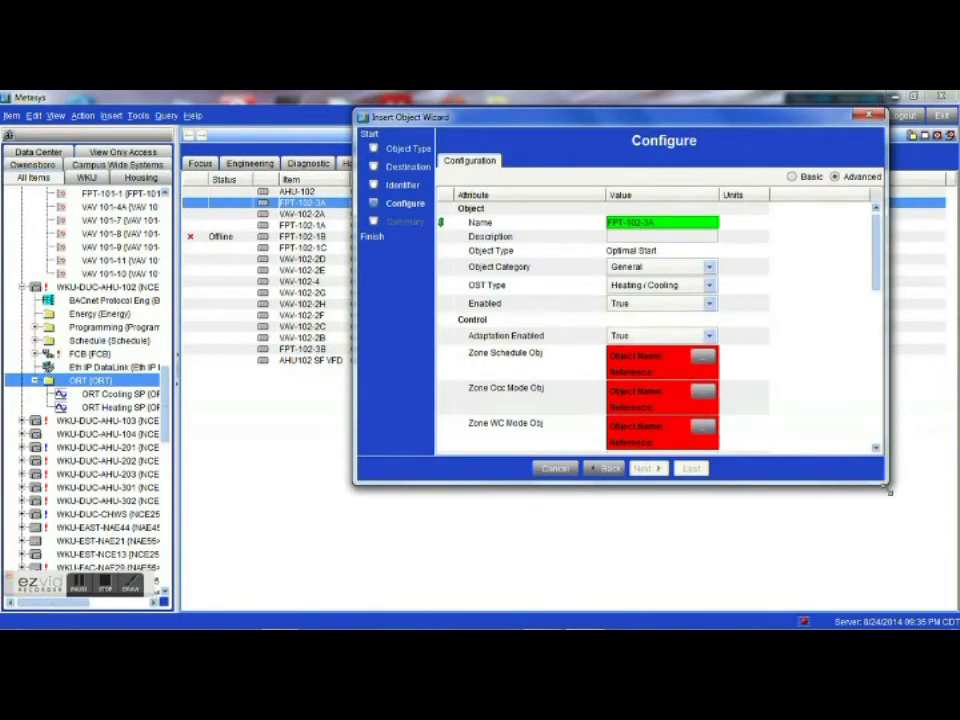
Enlarge the wizard and keep OST Type set to Heating / Cooling.
drag(890, 490, 928, 582)
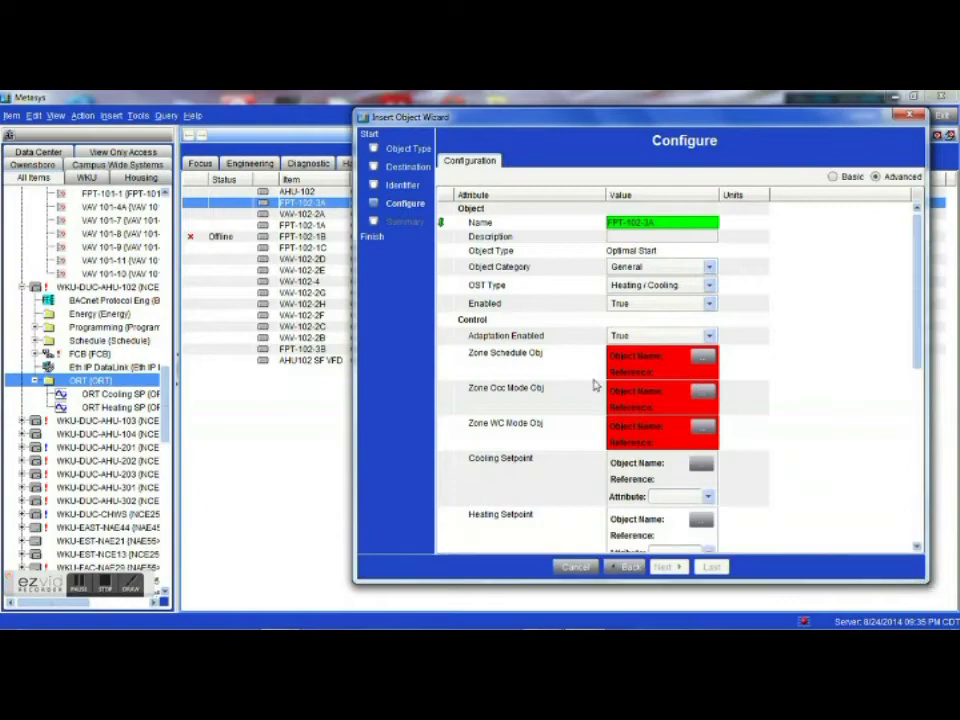
drag(571, 121, 292, 106)
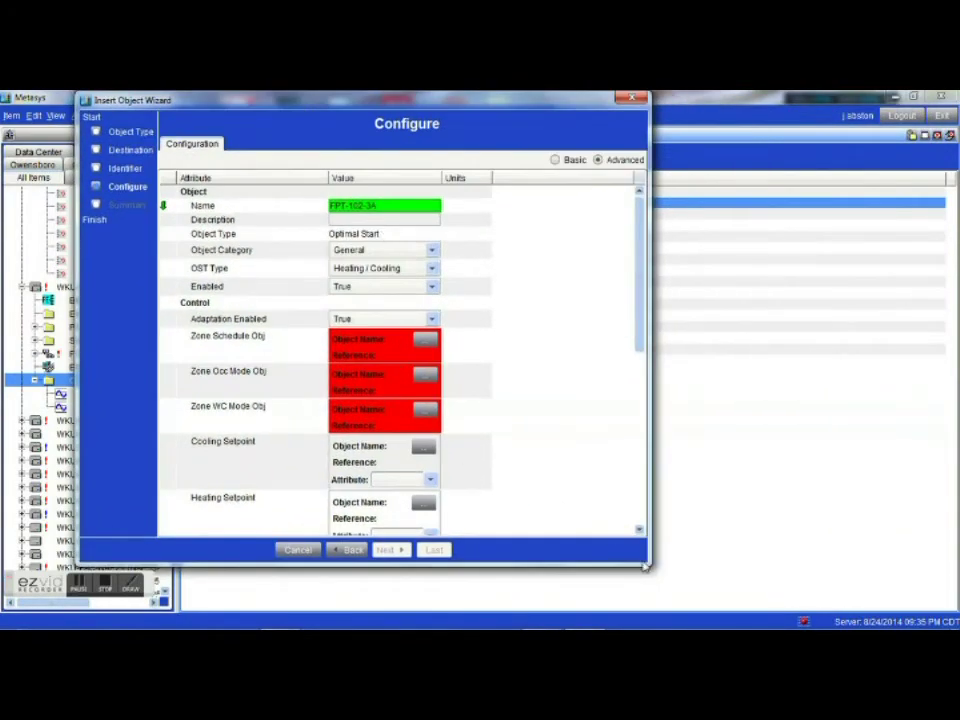
drag(655, 570, 777, 598)
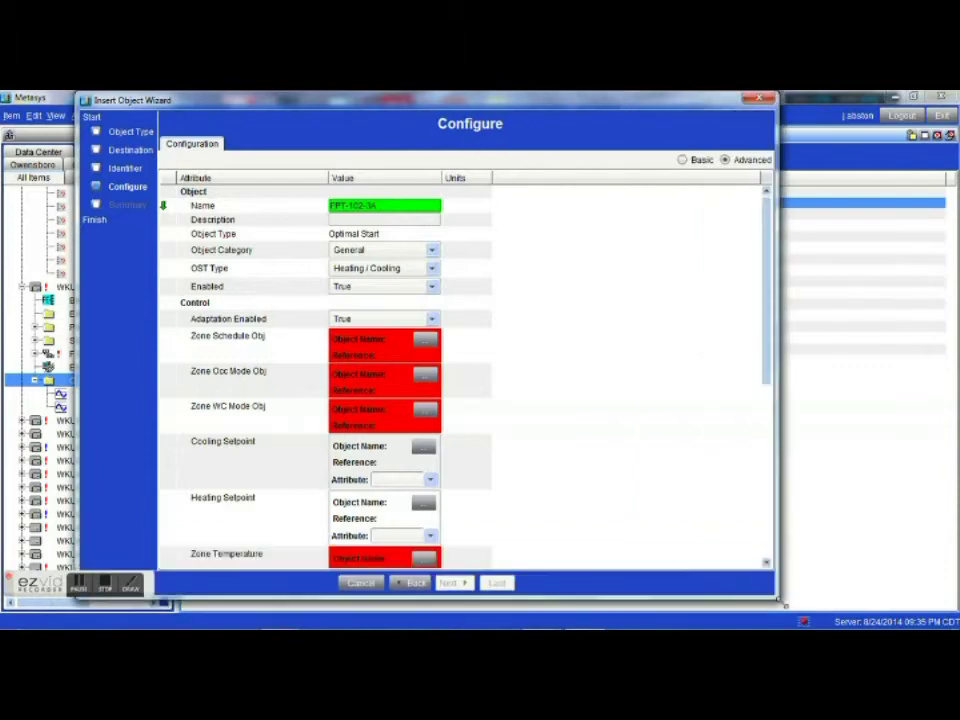
click(432, 270)
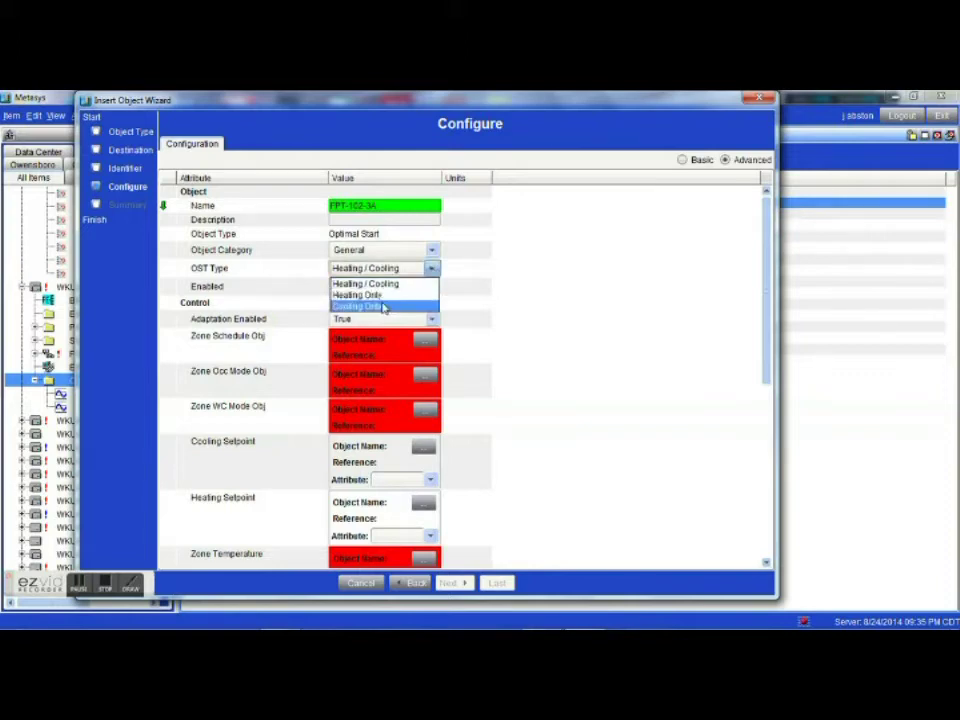
click(390, 285)
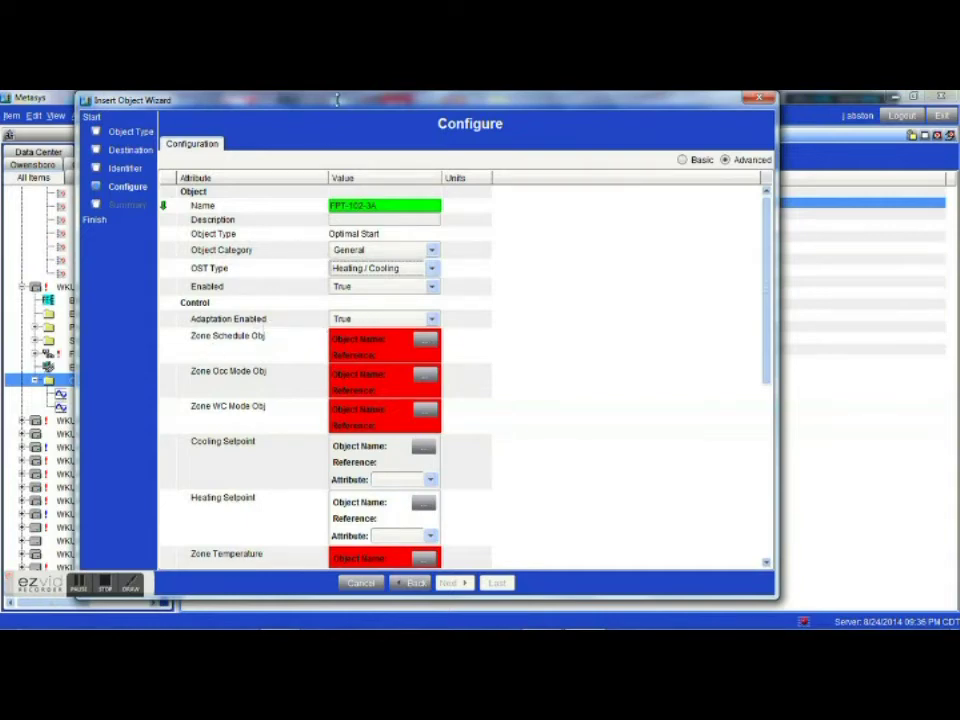
Link Zone Schedule Obj to the Fresh Foods schedule under WKU-DUC-AHU-102 > Schedule.
drag(333, 103, 463, 105)
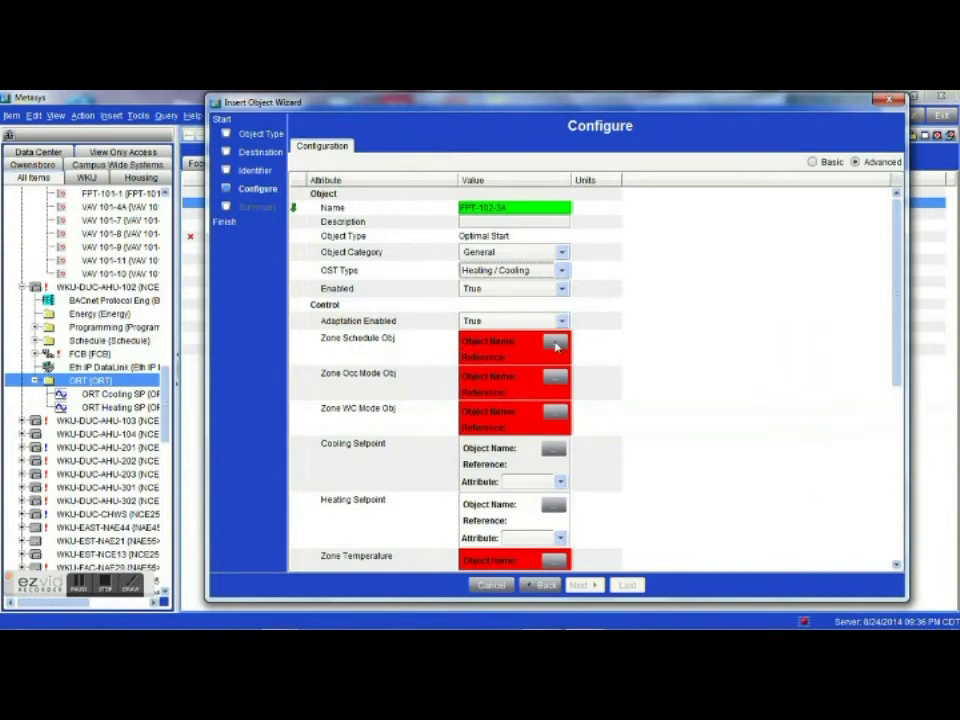
click(555, 344)
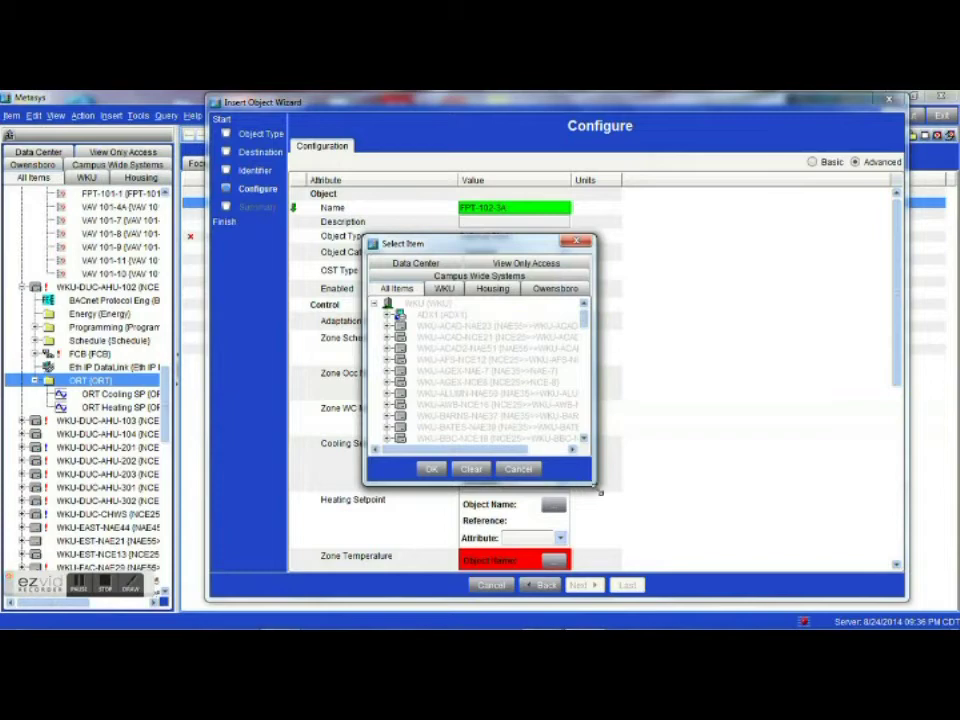
drag(597, 489, 674, 571)
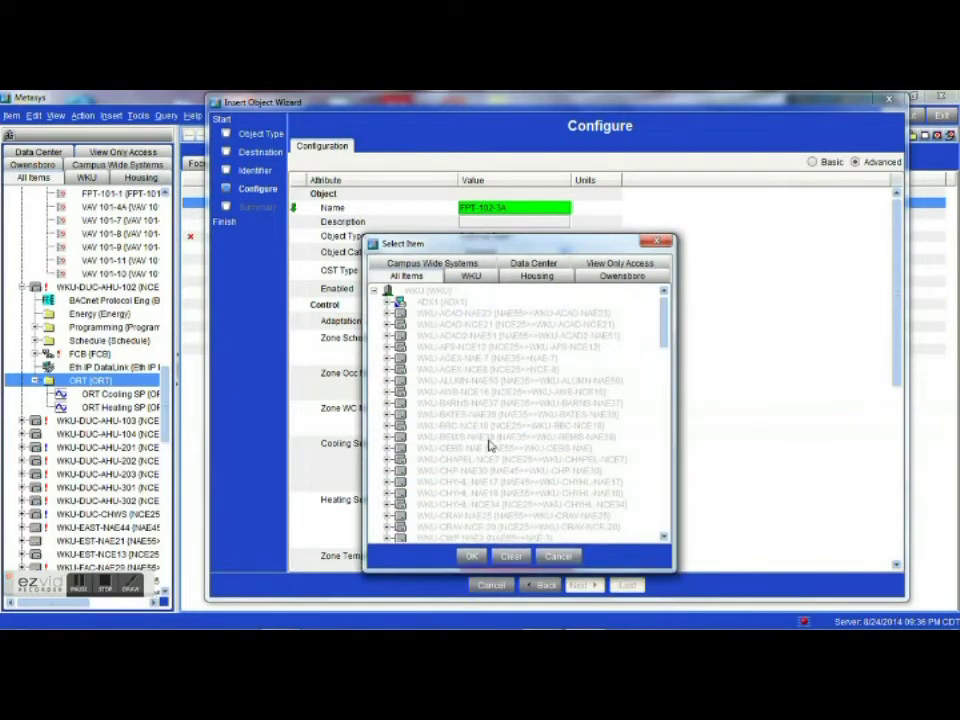
scroll(490, 447, down, 6)
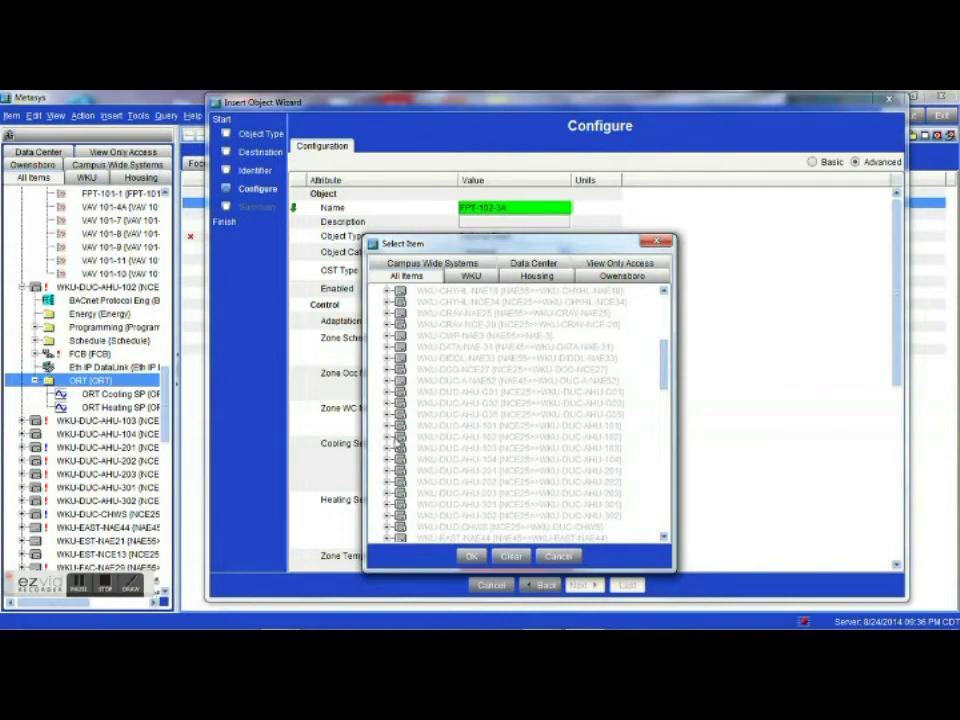
click(388, 438)
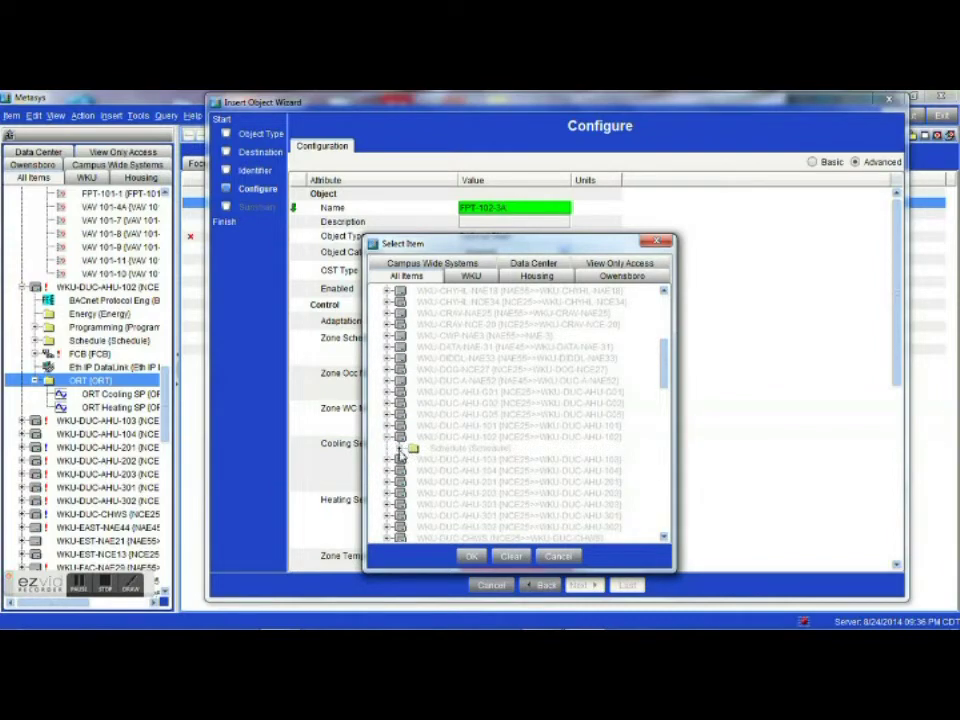
click(399, 449)
click(442, 461)
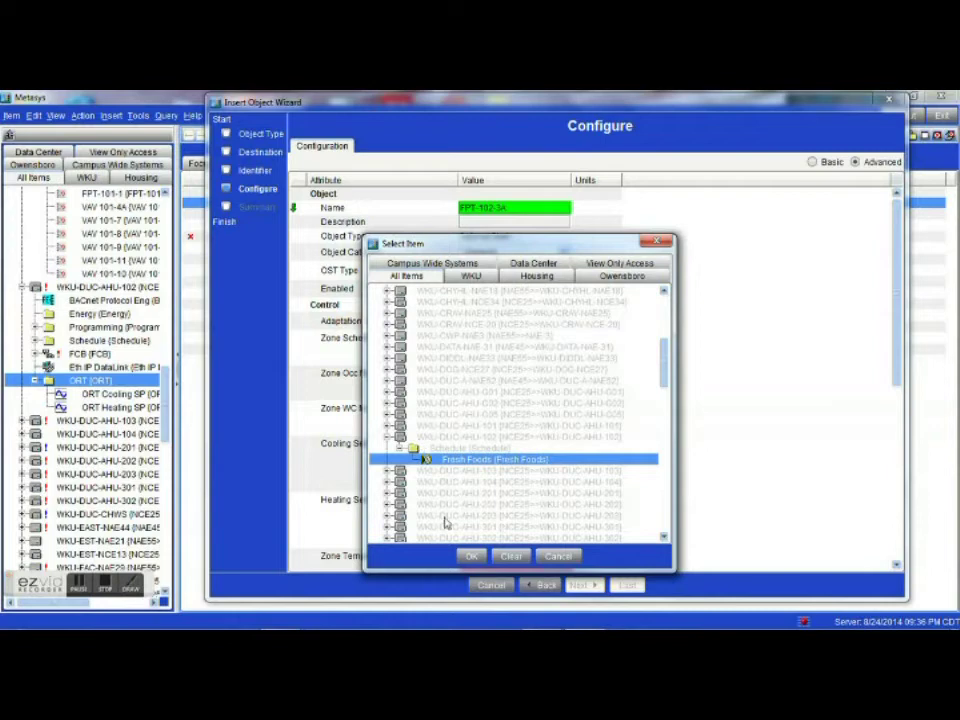
click(471, 556)
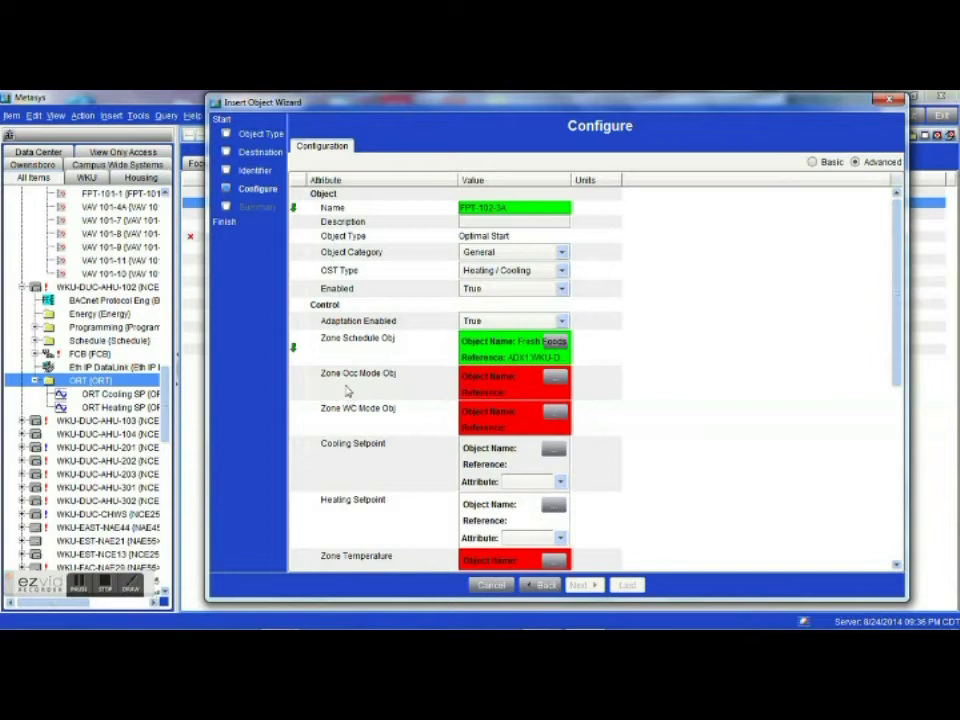
click(553, 380)
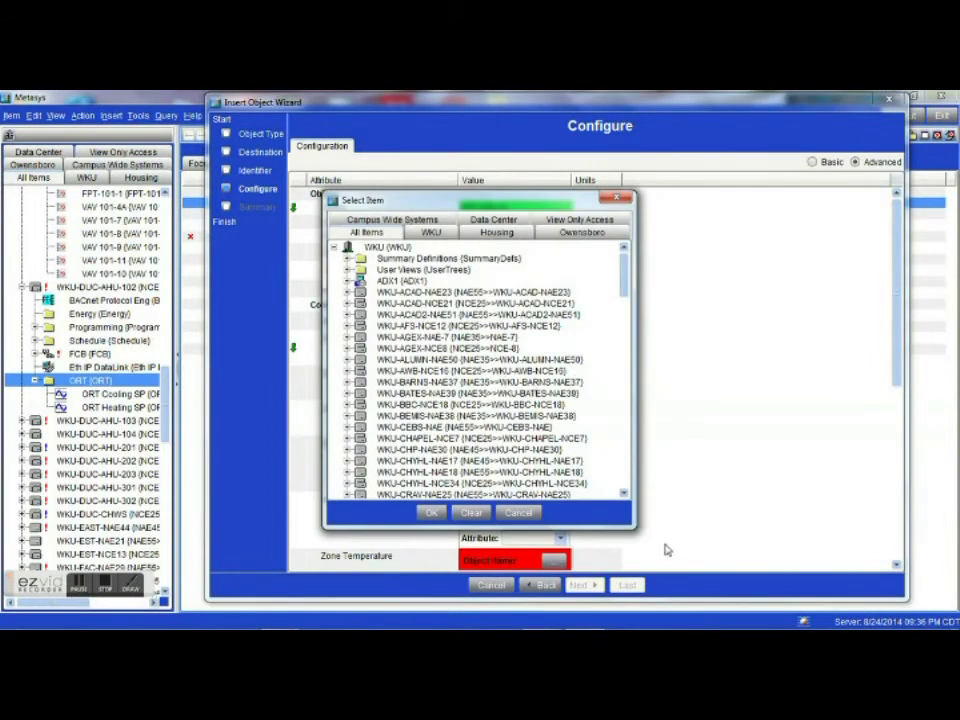
Link Zone Occ Mode Obj to the DUC-1st-A.FPT-102-3A.OCC-SCHEDULE point.
drag(641, 536, 748, 585)
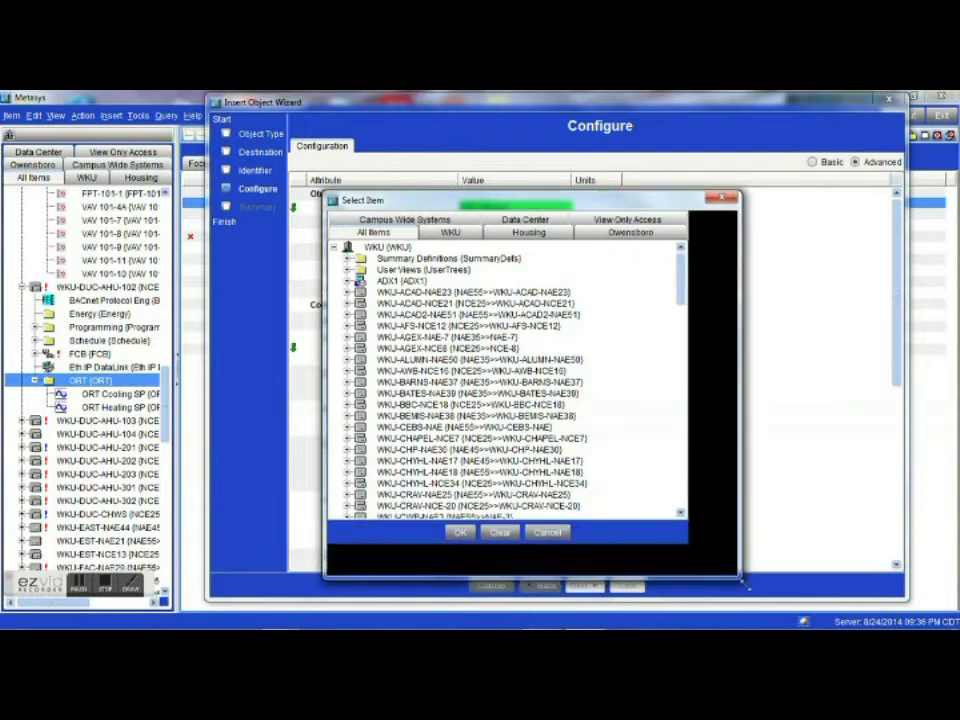
scroll(480, 400, down, 2)
click(347, 491)
scroll(485, 450, down, 5)
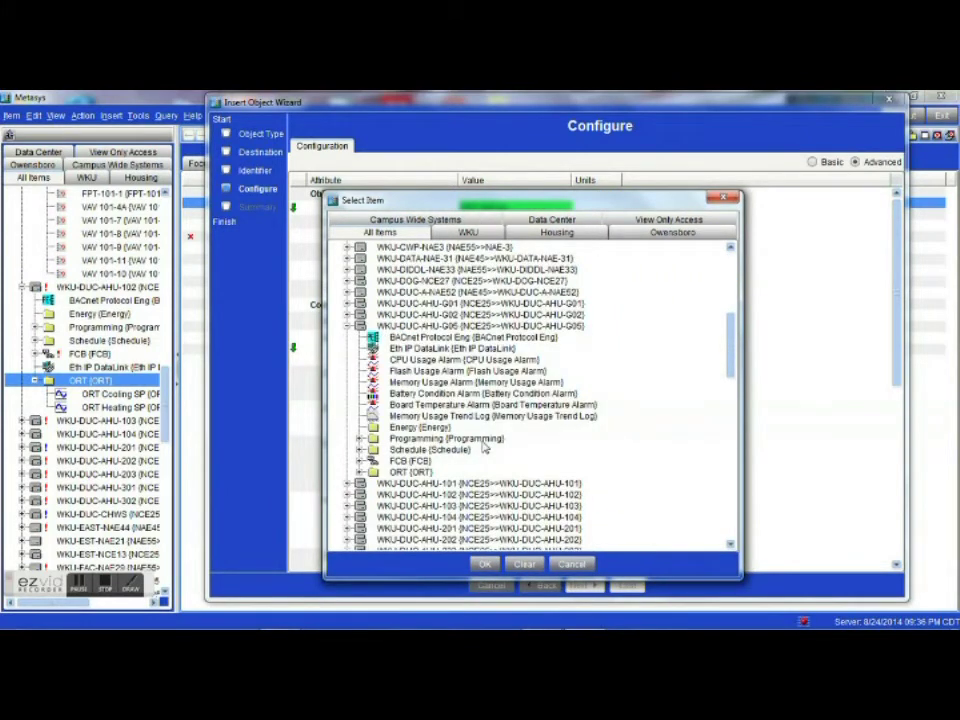
click(347, 494)
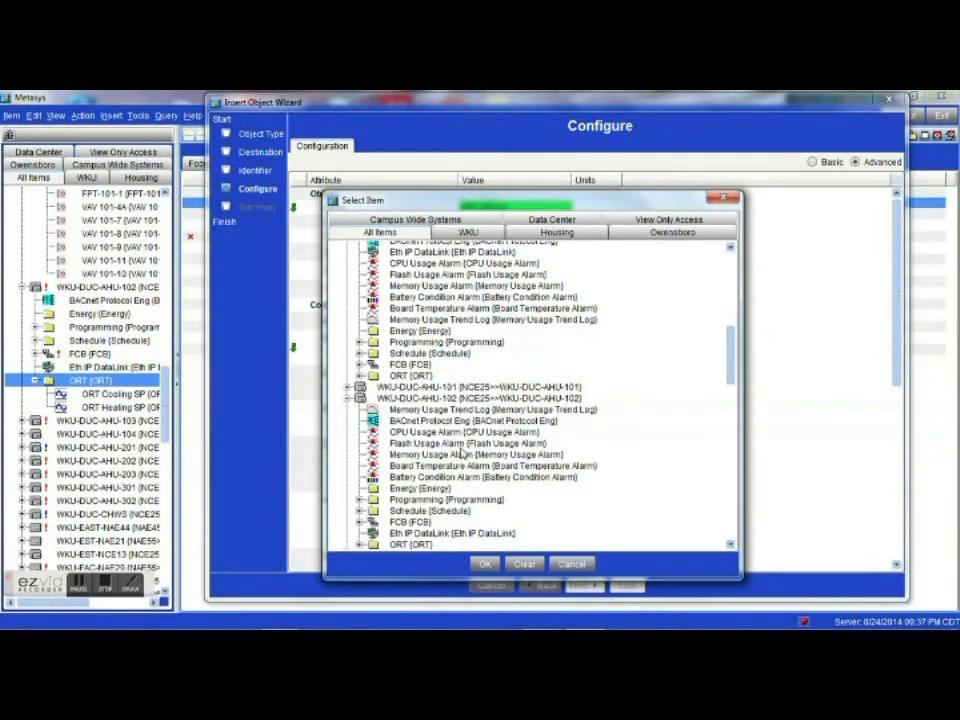
scroll(347, 494, down, 2)
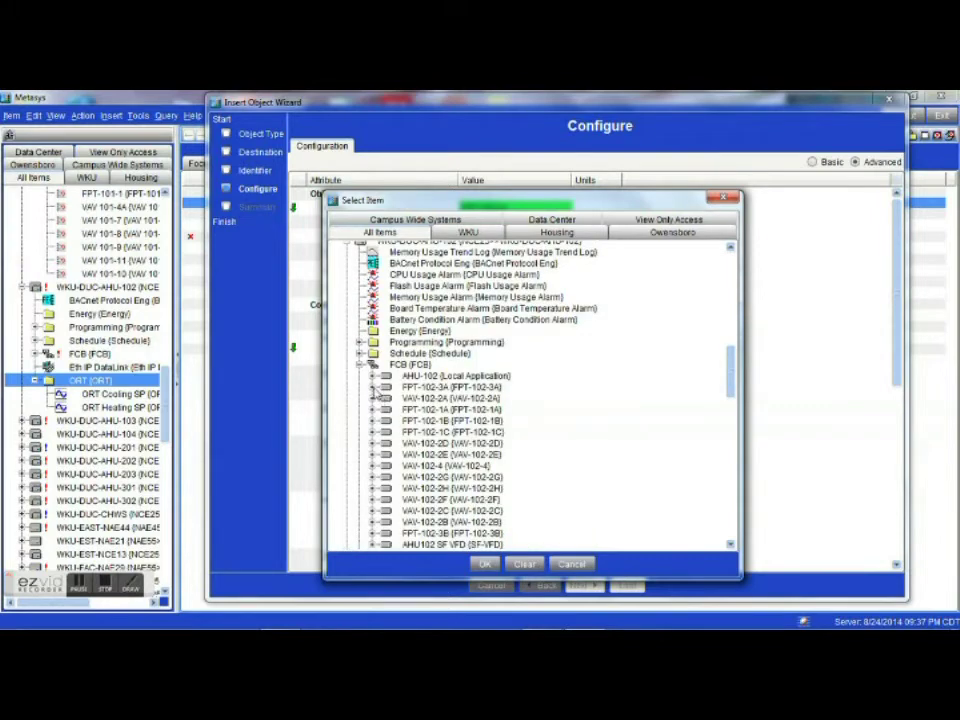
click(373, 388)
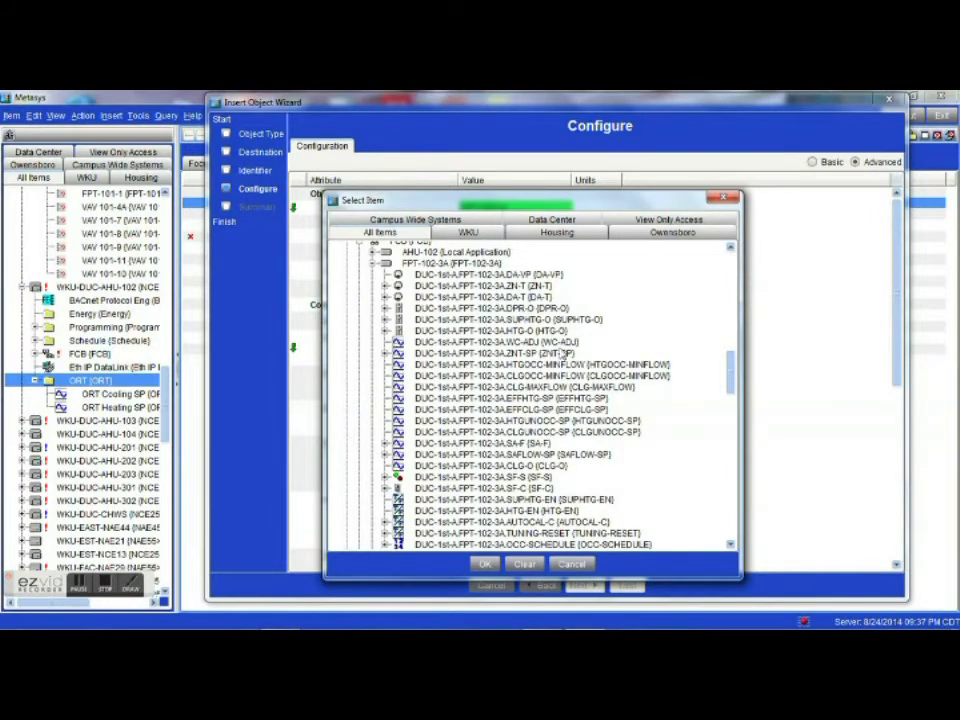
scroll(566, 378, down, 4)
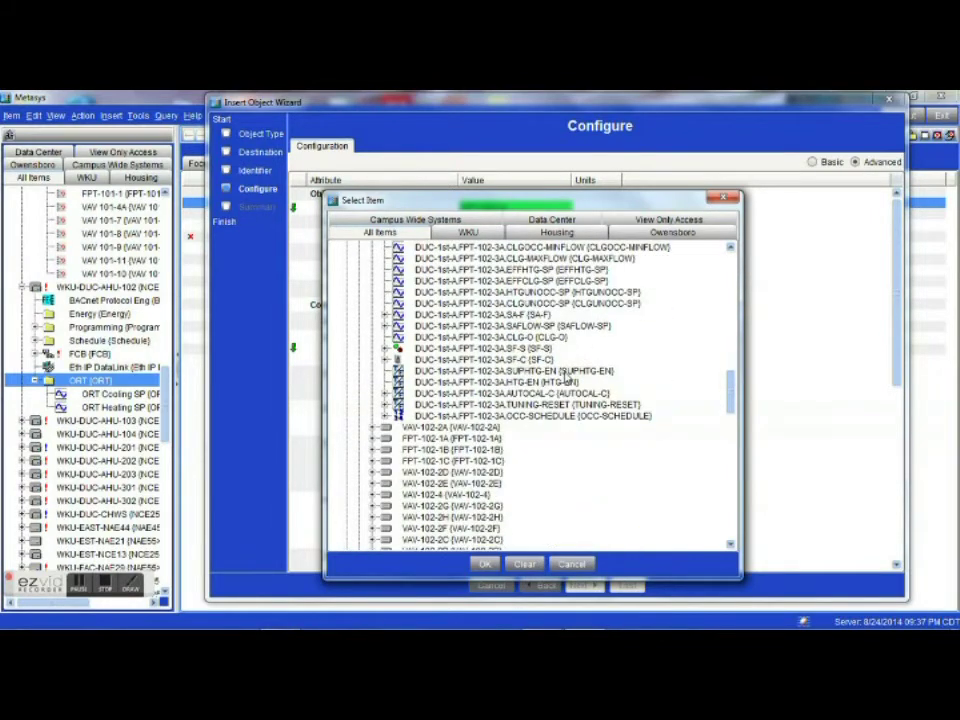
click(537, 418)
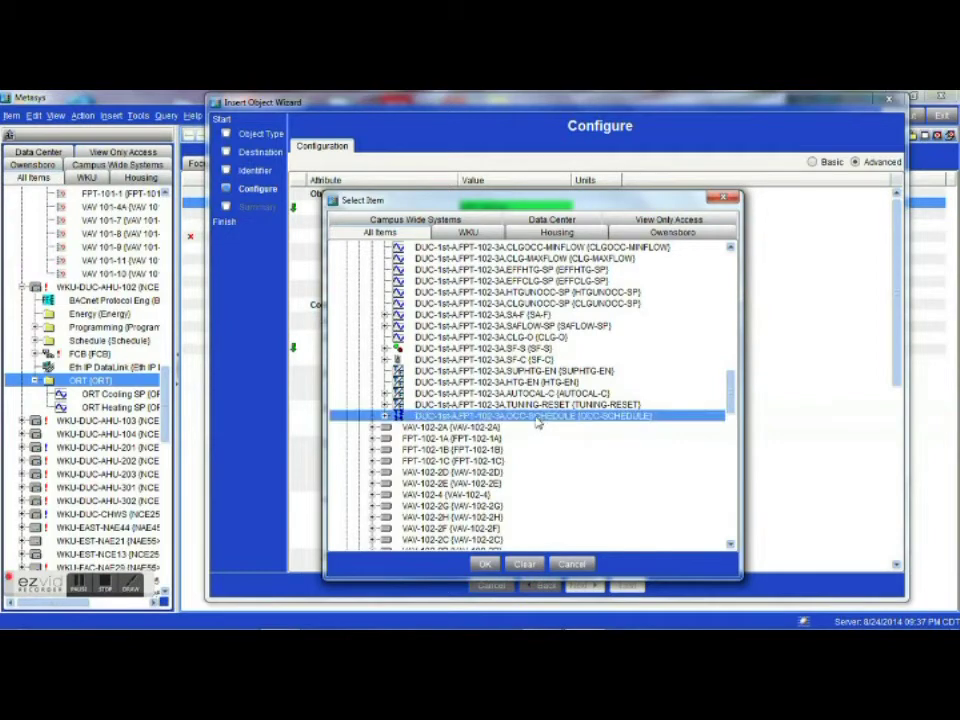
click(486, 564)
Link Zone WC Mode Obj to the same FPT-102-3A OCC-SCHEDULE point.
click(555, 414)
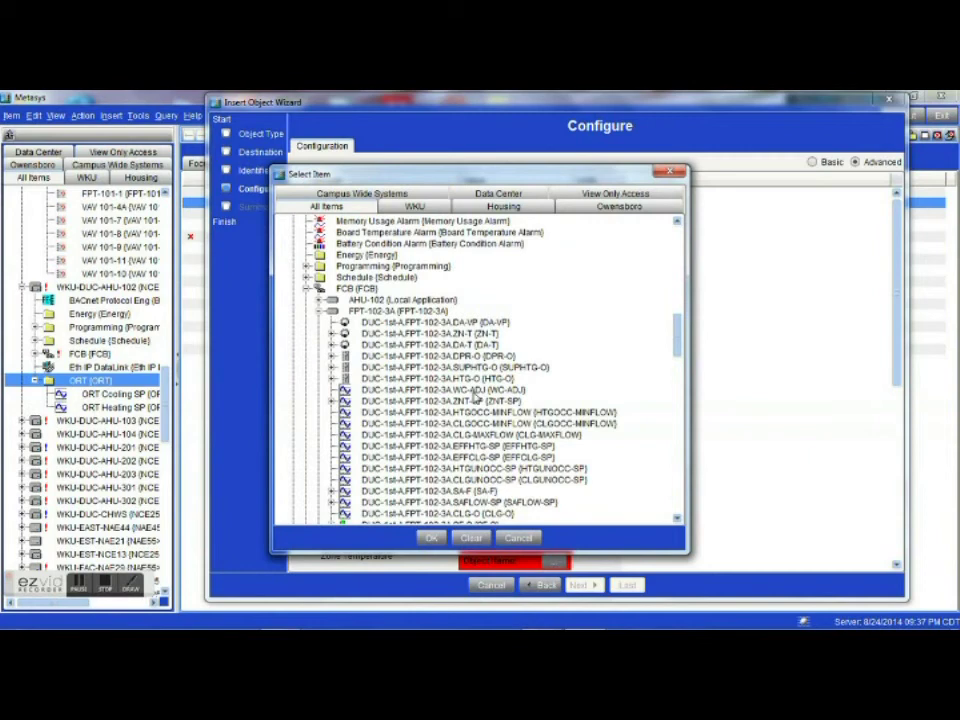
click(478, 423)
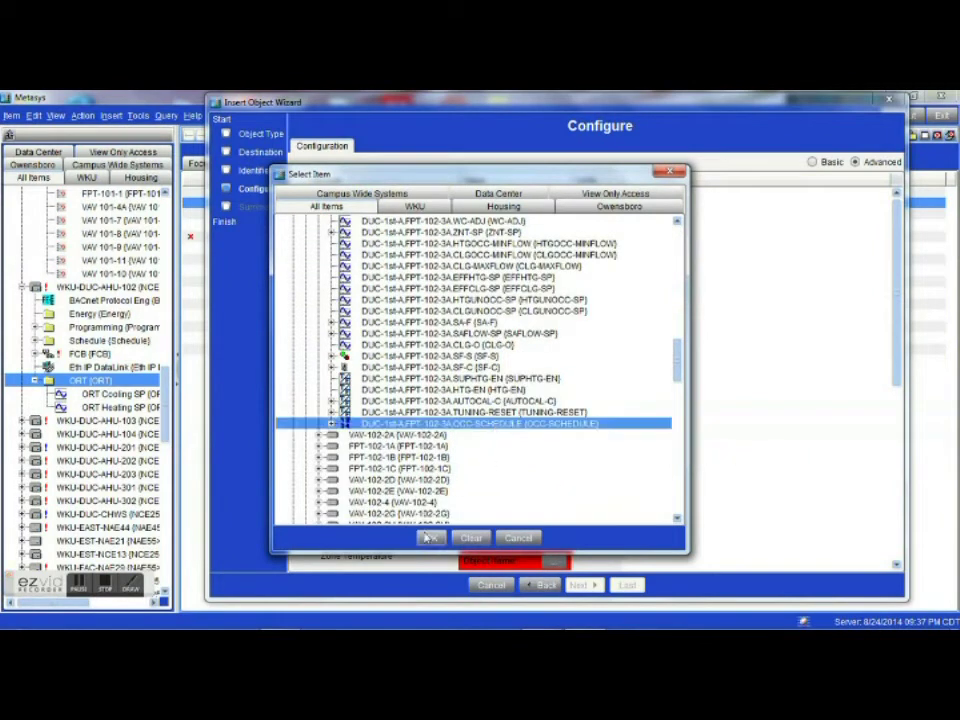
click(430, 540)
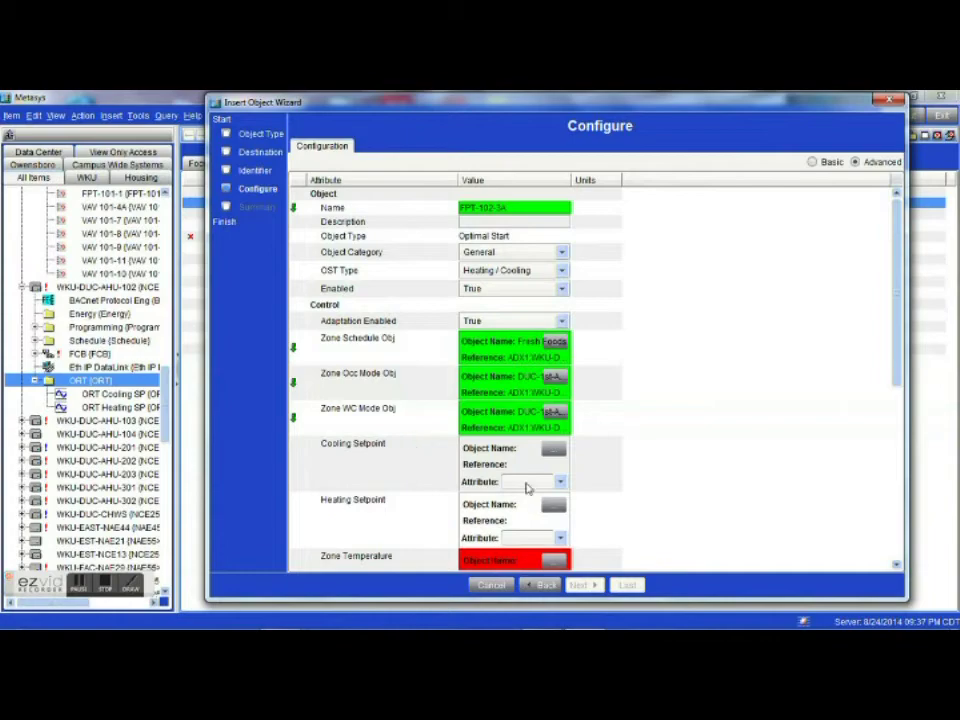
click(556, 450)
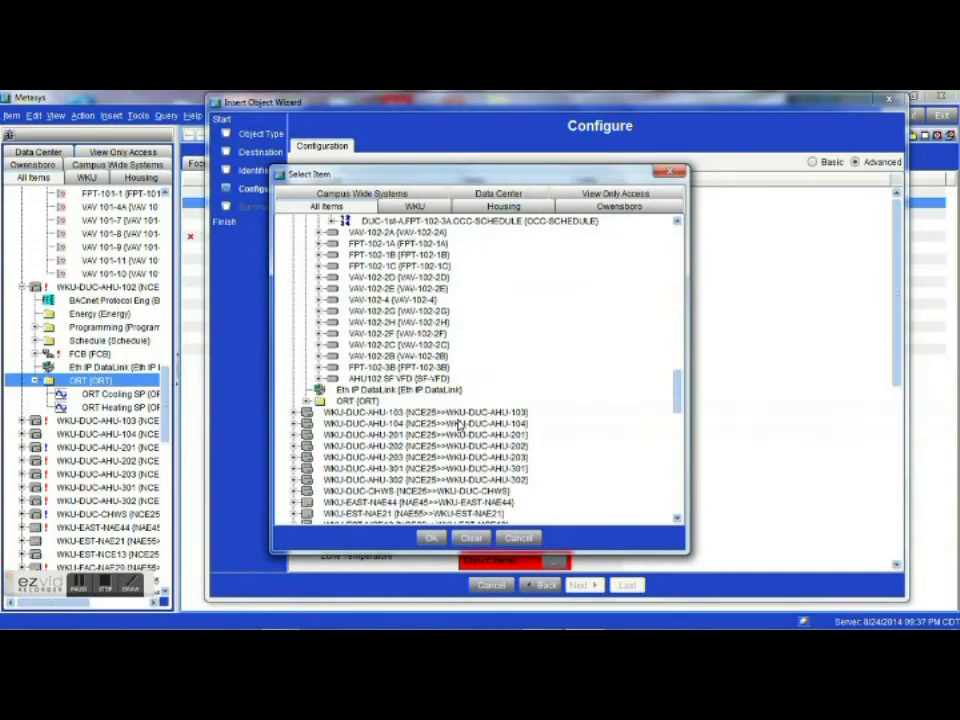
Point Cooling Setpoint to ORT Cooling SP and Heating Setpoint to ORT Heating SP.
click(307, 401)
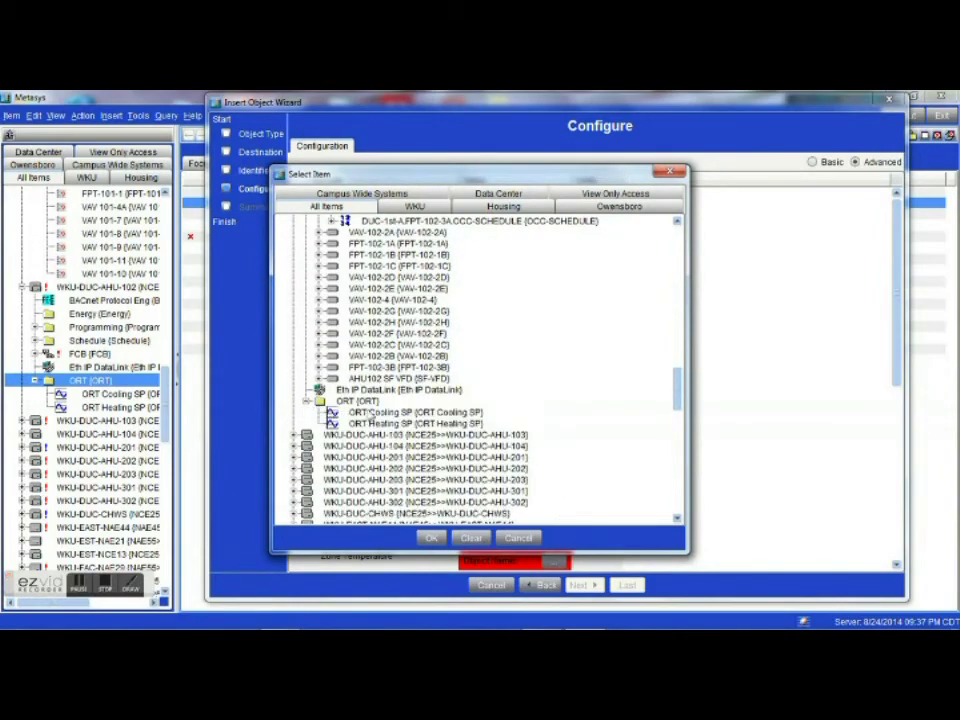
click(403, 414)
click(431, 538)
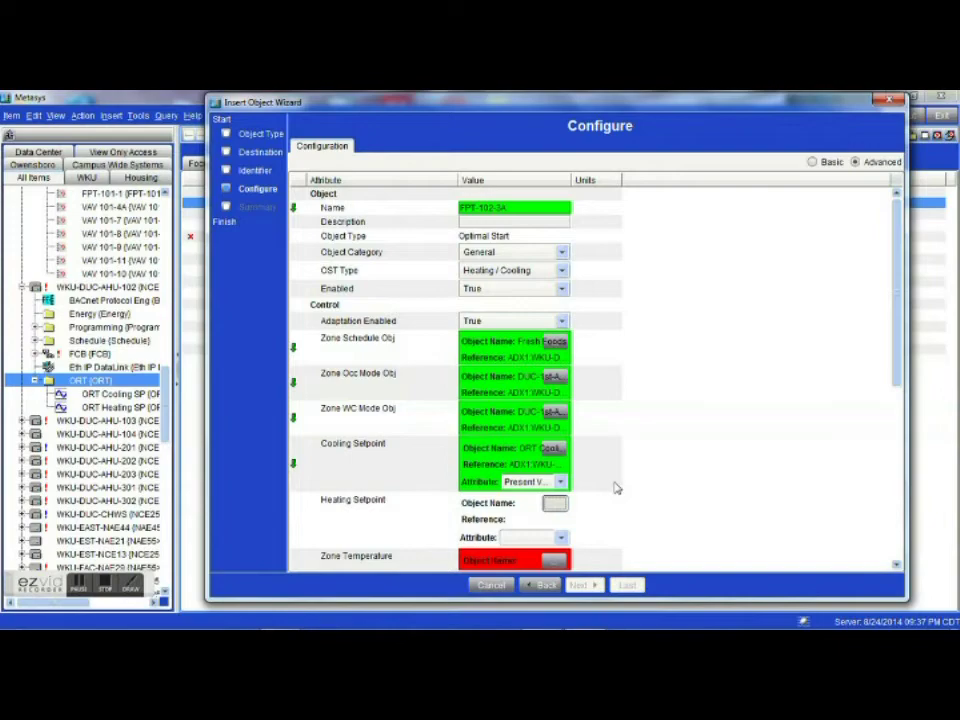
click(555, 503)
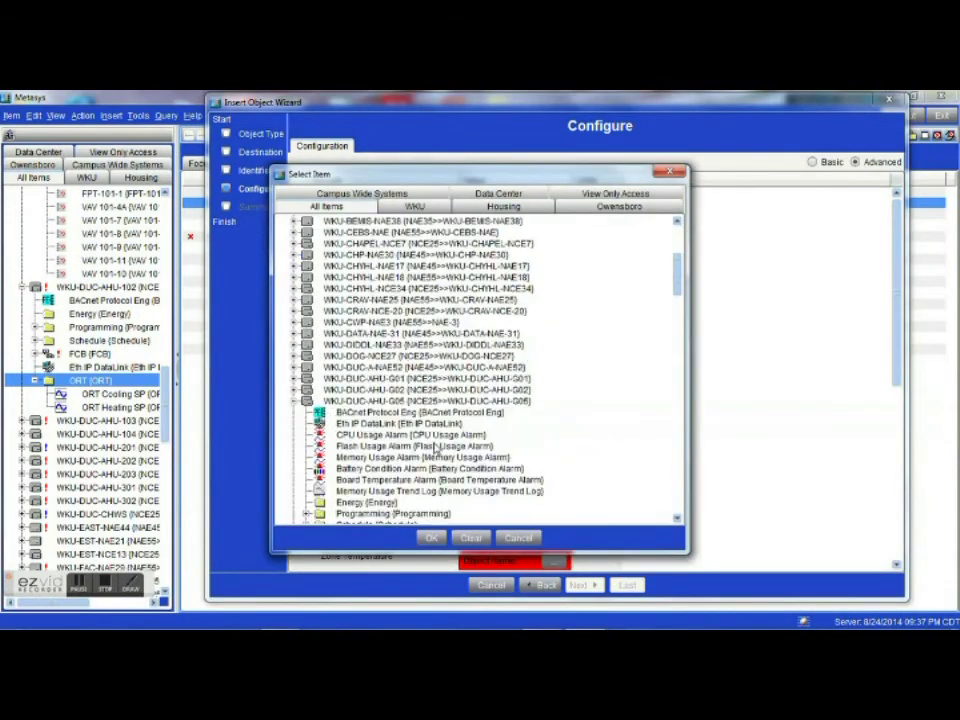
scroll(437, 447, down, 15)
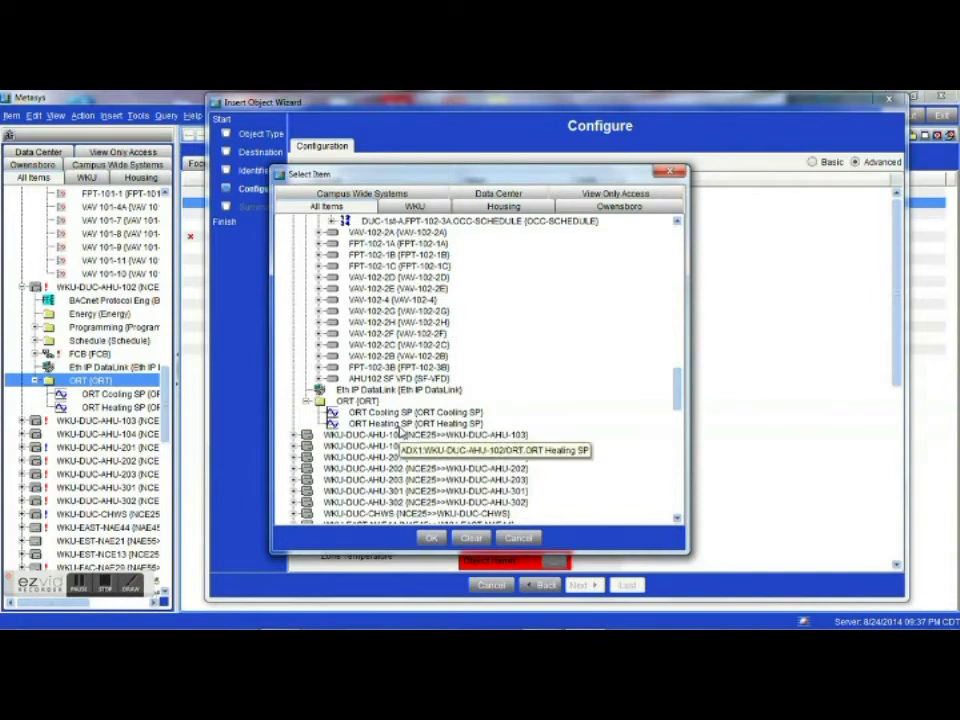
click(400, 424)
click(432, 541)
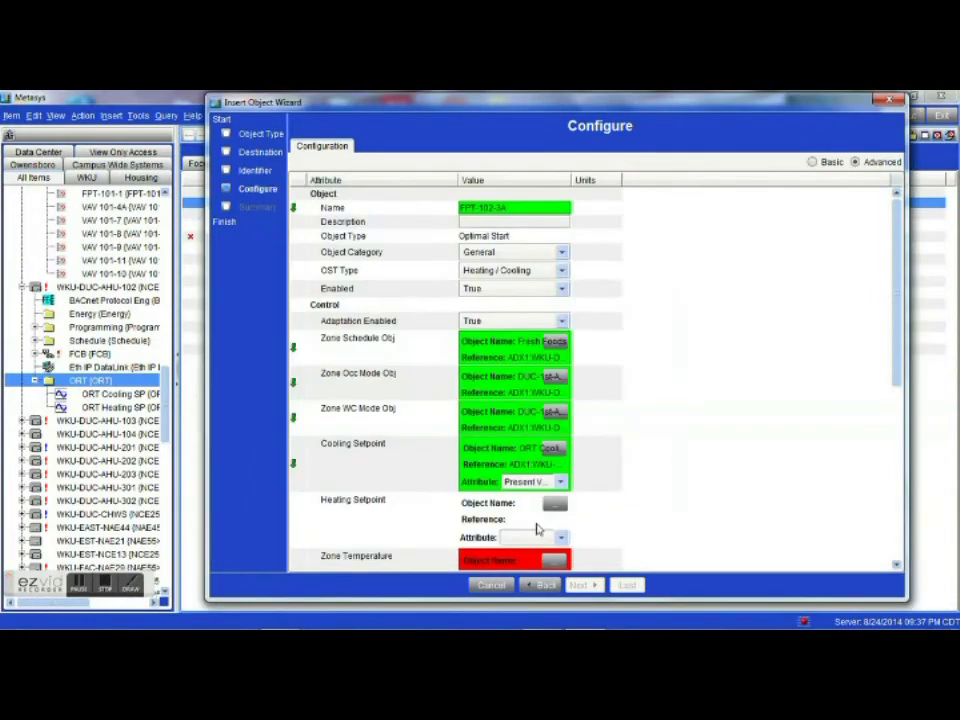
scroll(634, 489, down, 3)
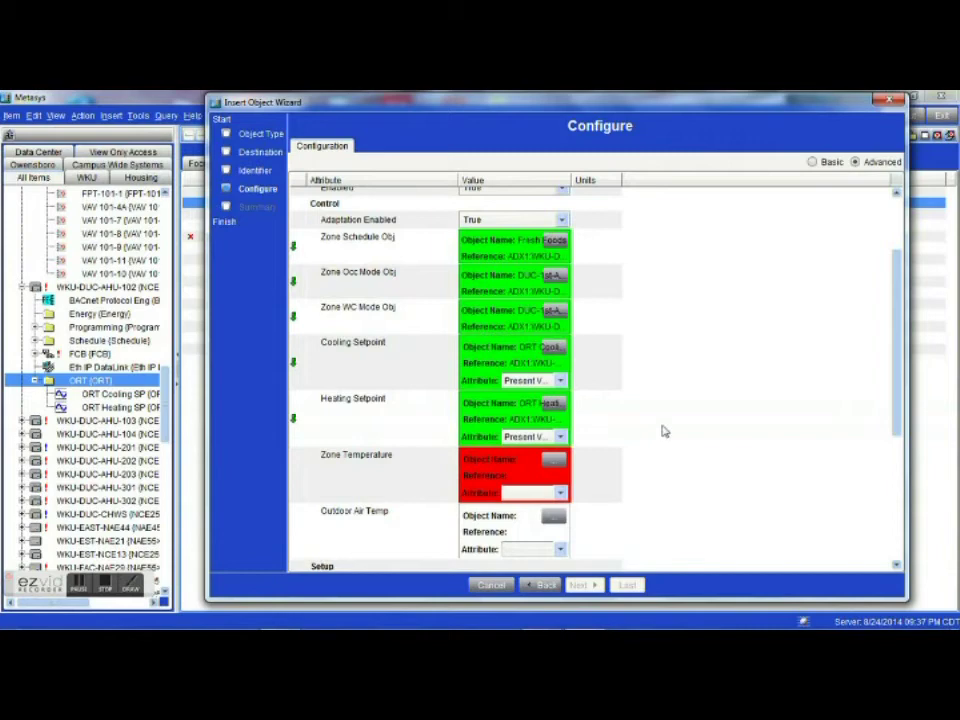
Link Zone Temperature to the DUC-1st-A.FPT-102-3A.ZN-T point.
click(556, 462)
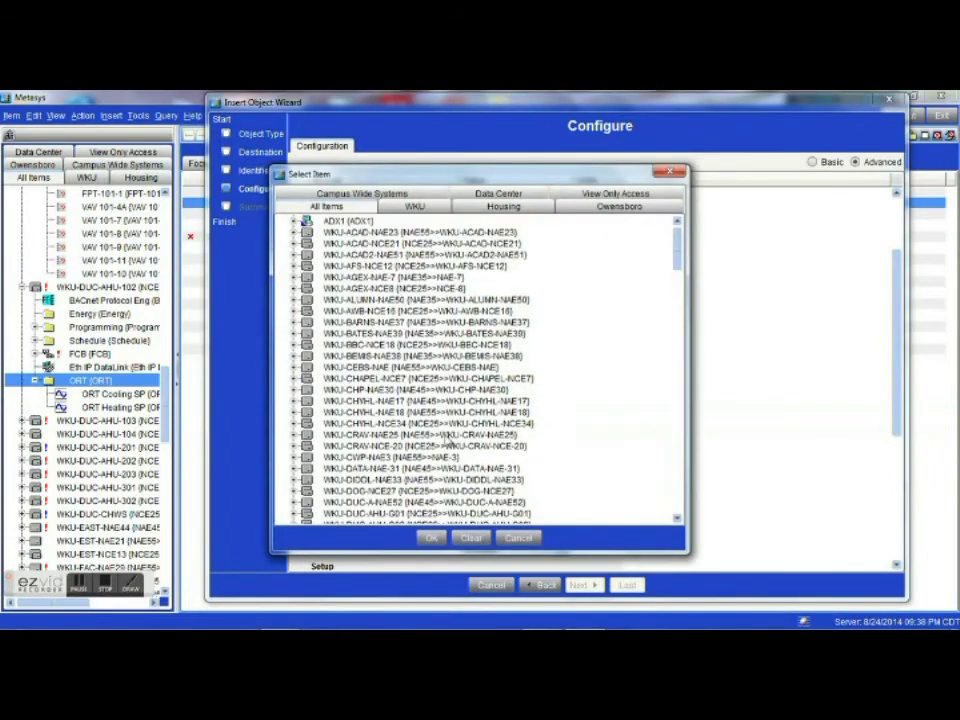
scroll(450, 444, down, 5)
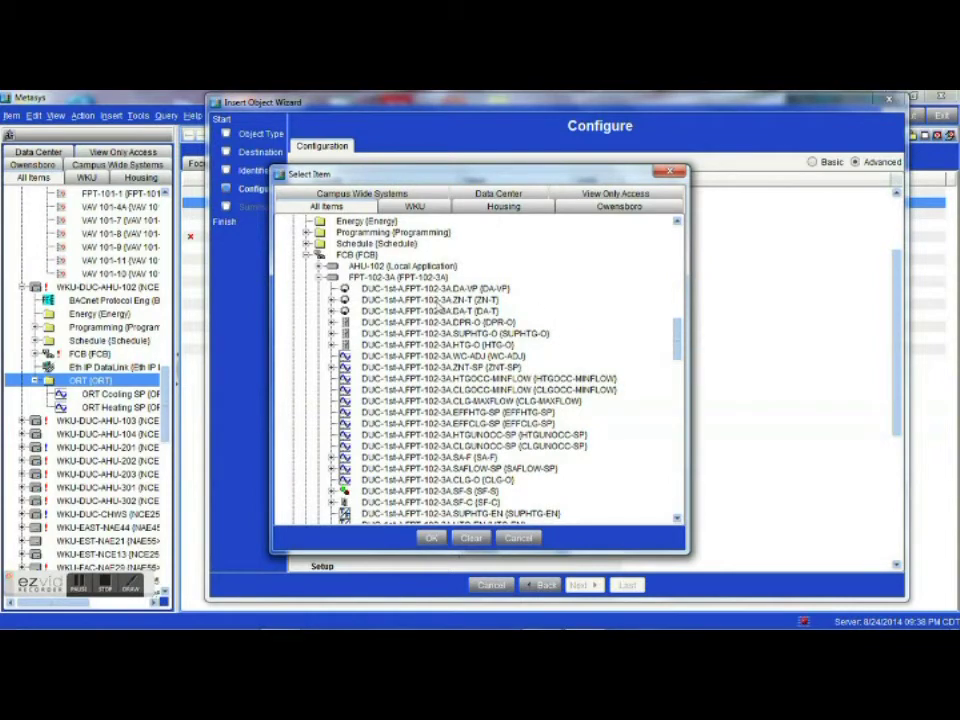
click(430, 300)
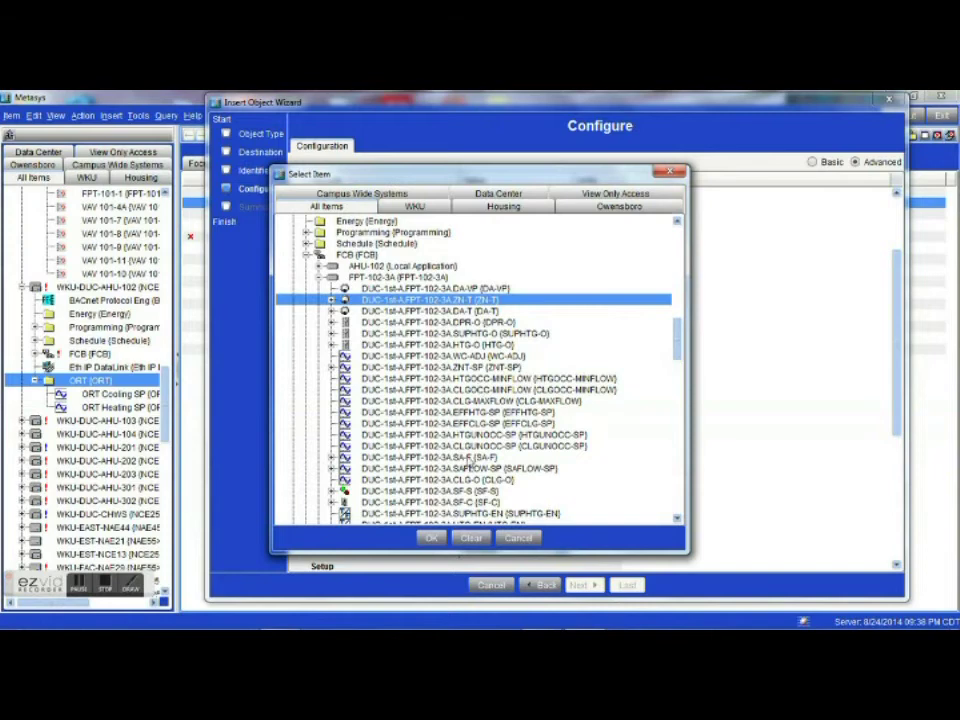
click(429, 538)
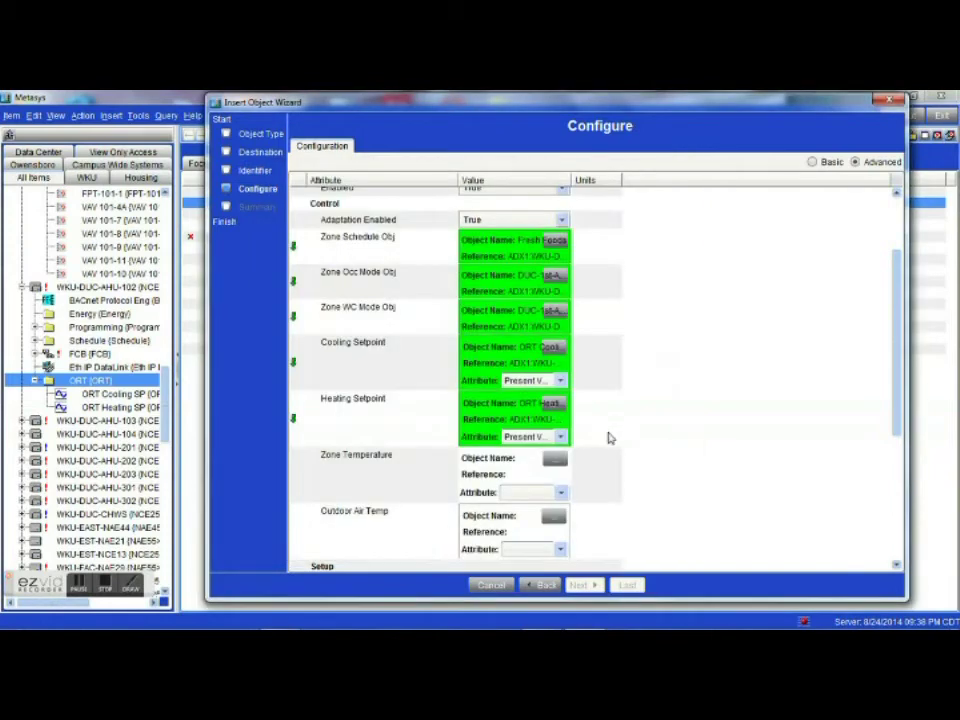
scroll(663, 480, down, 3)
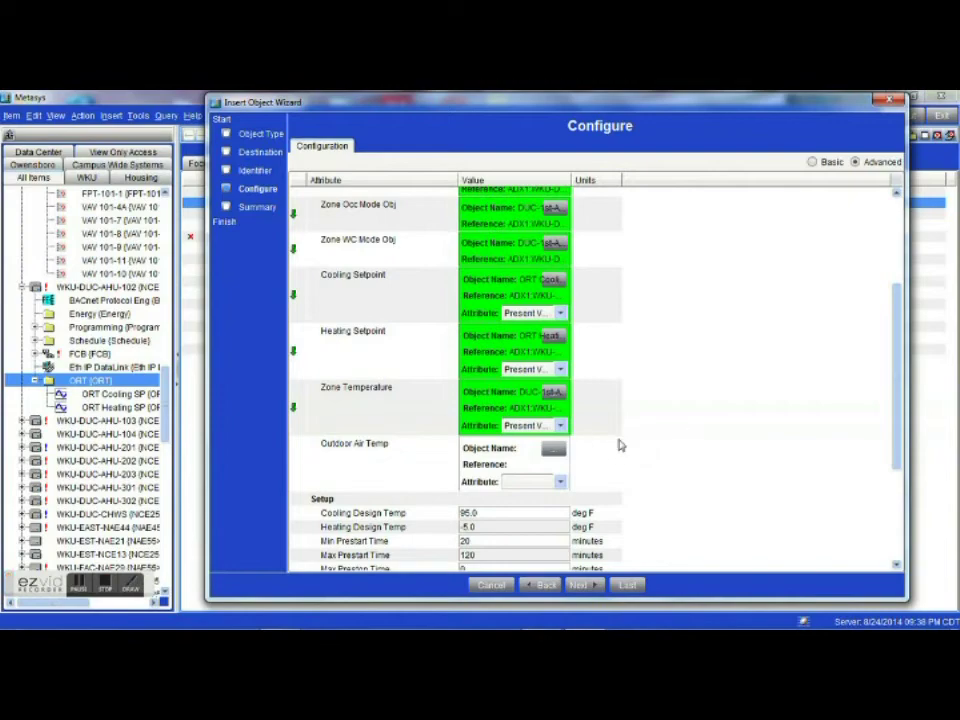
Link Outdoor Air Temp to the DUC-1st-A.AHU-102.OA-T point under AHU-102 (Local Application).
click(558, 452)
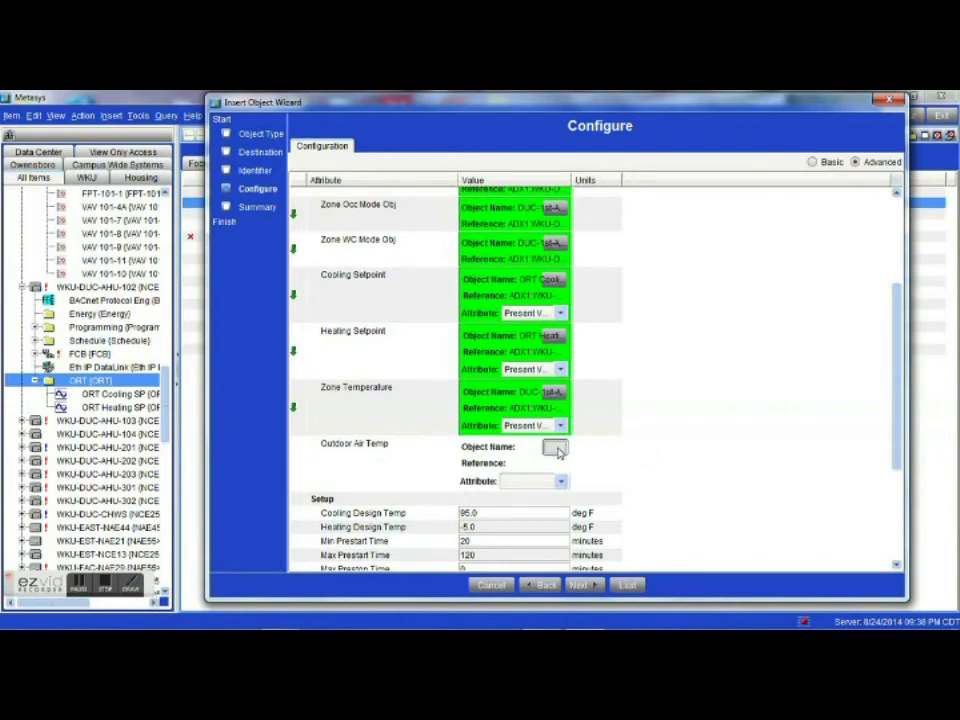
scroll(489, 398, down, 10)
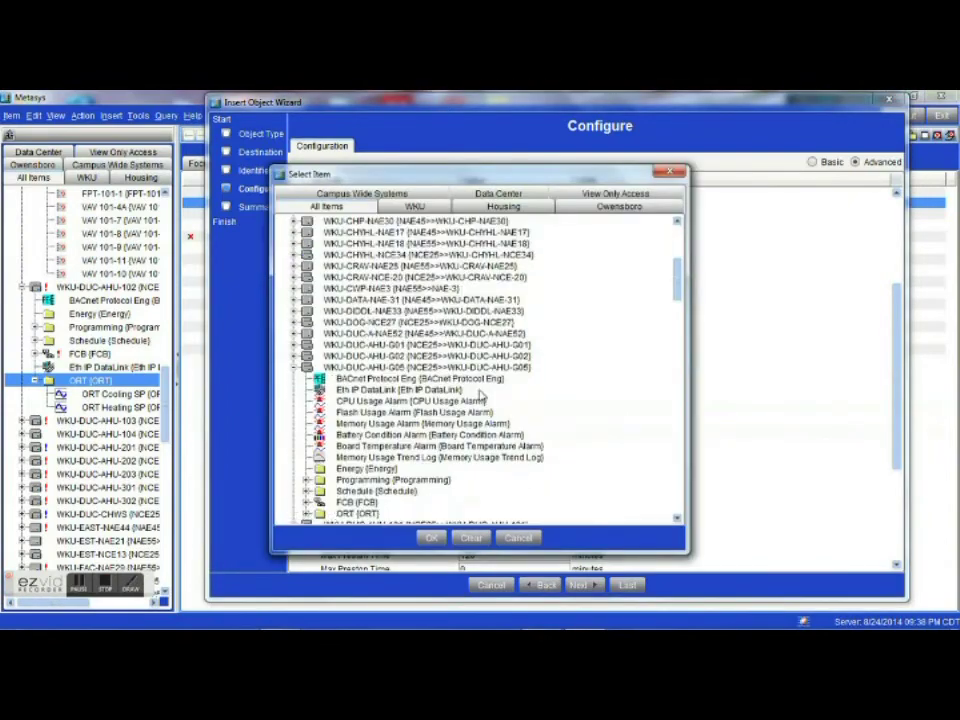
scroll(485, 393, down, 4)
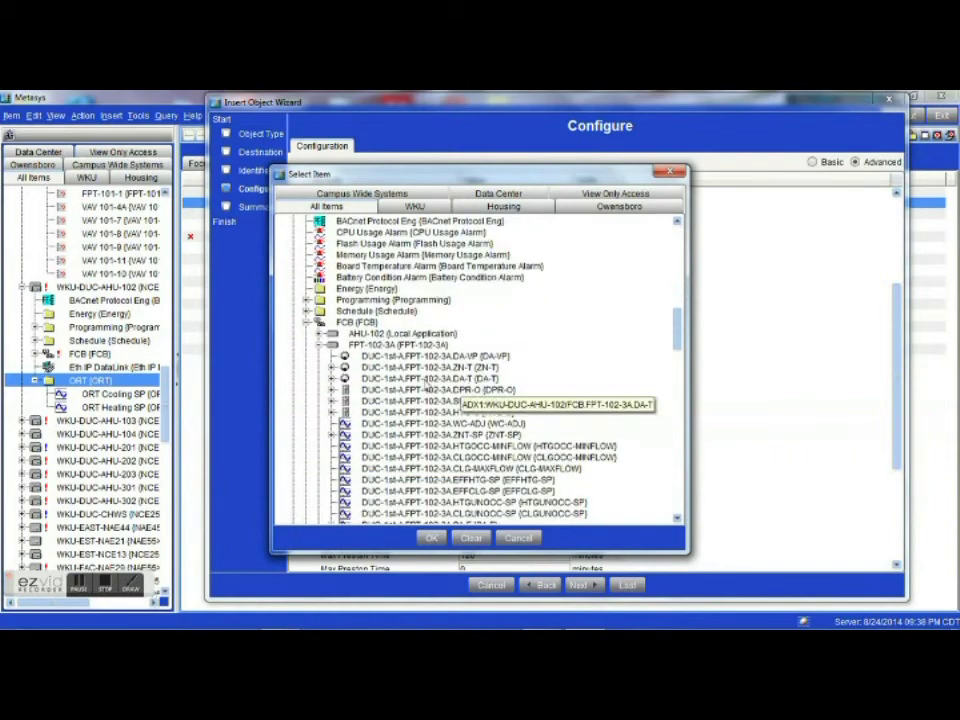
click(322, 333)
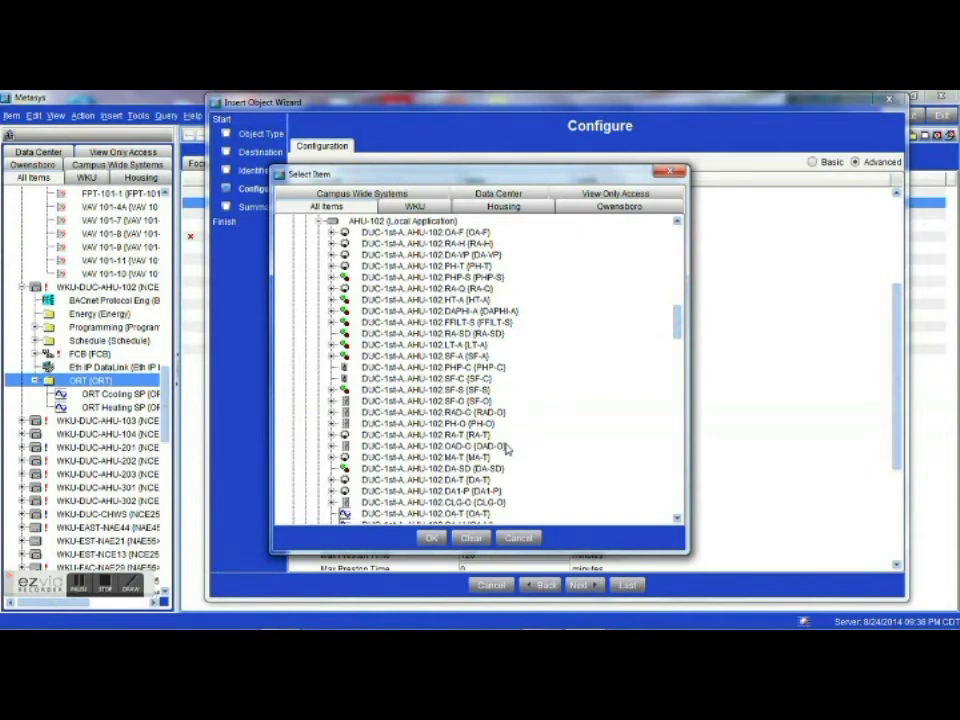
scroll(505, 481, down, 1)
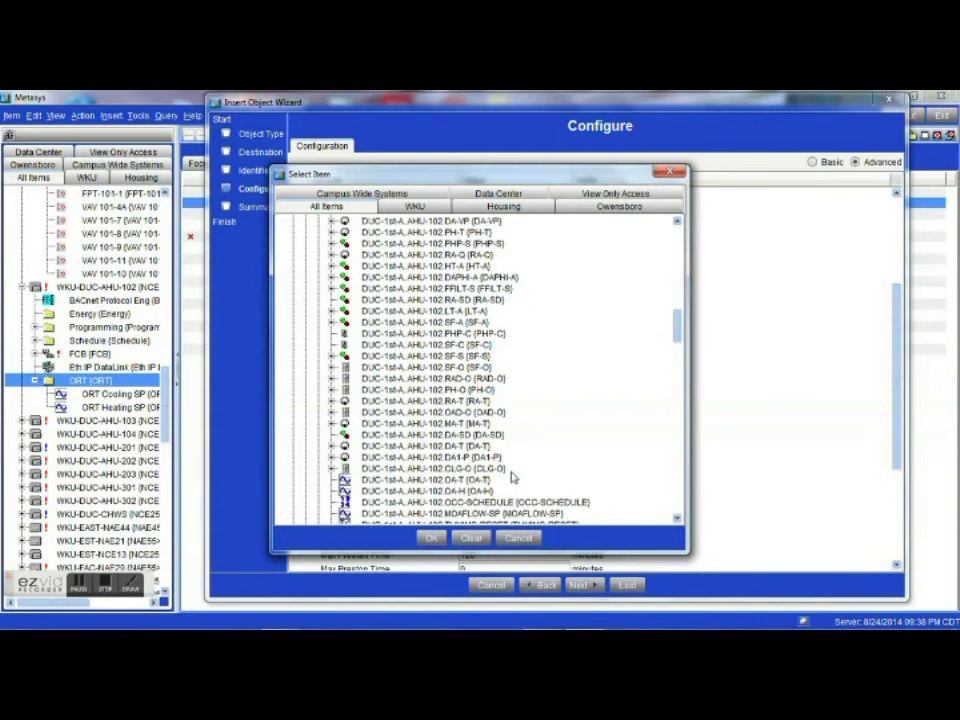
scroll(508, 474, down, 2)
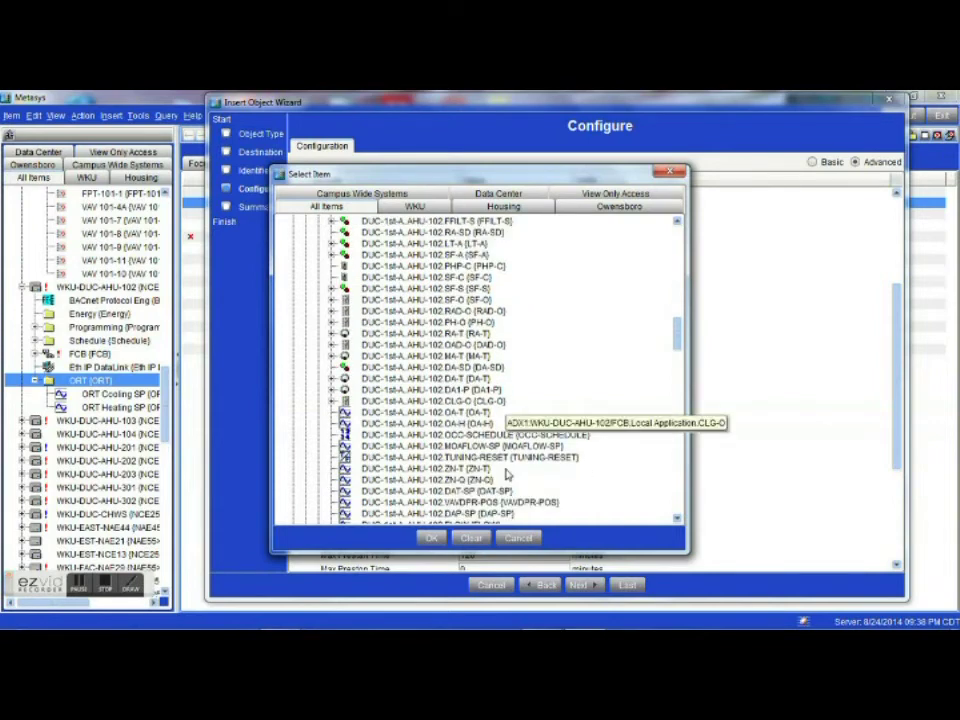
scroll(507, 476, down, 3)
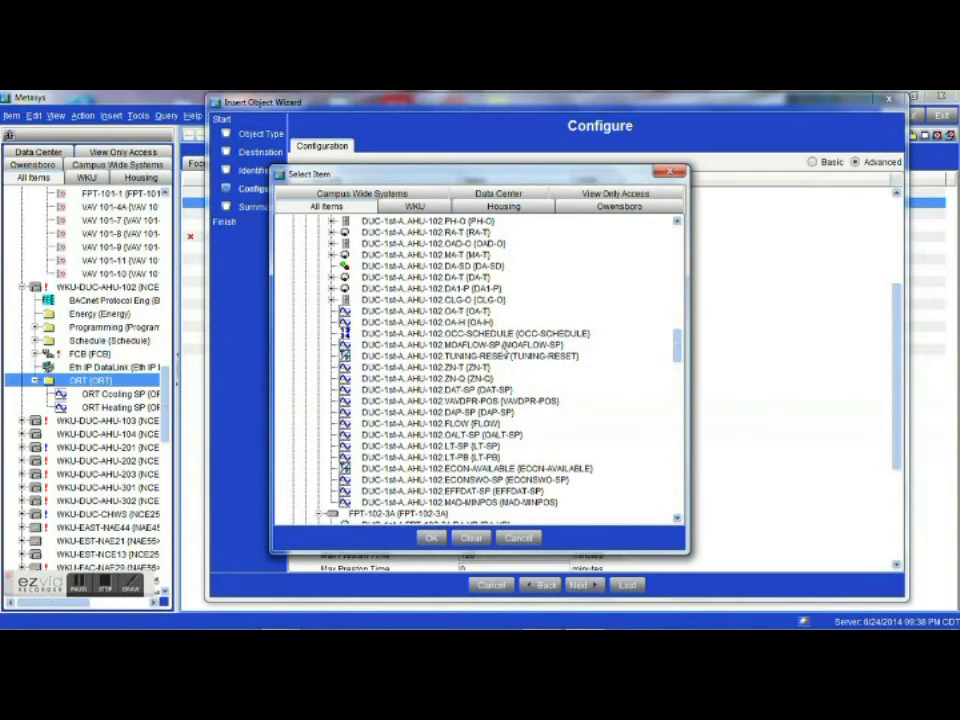
click(468, 313)
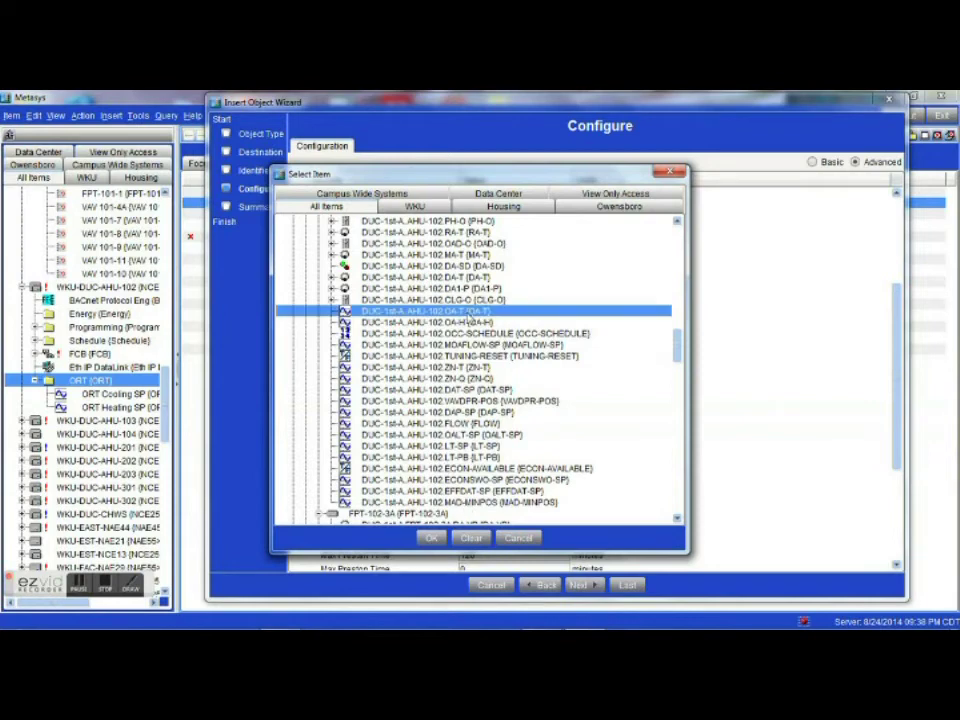
click(425, 540)
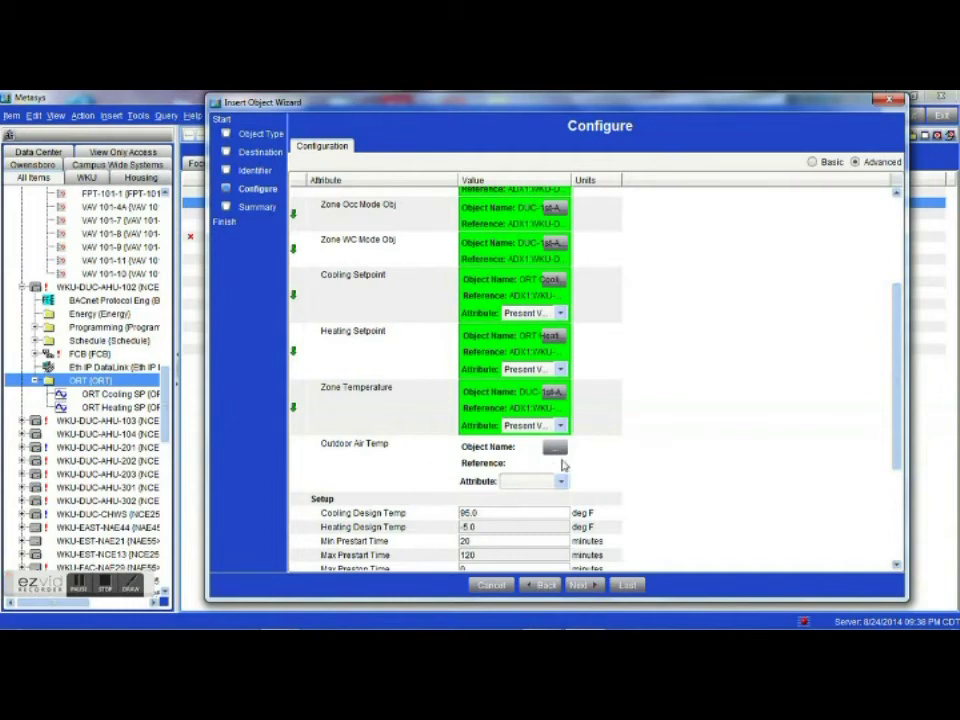
scroll(600, 470, down, 3)
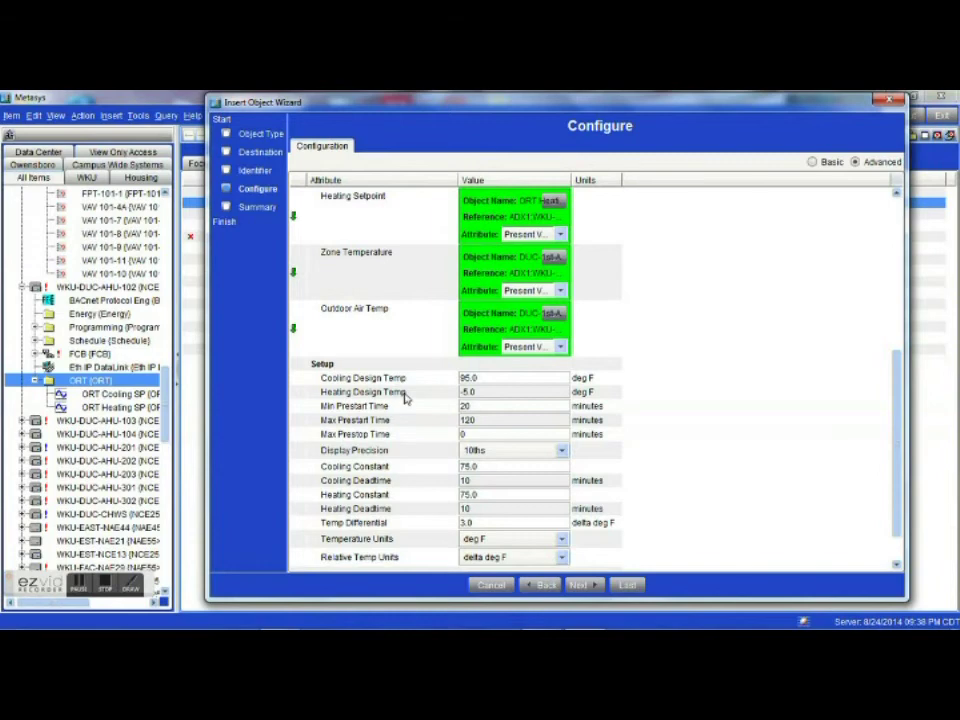
scroll(405, 398, down, 2)
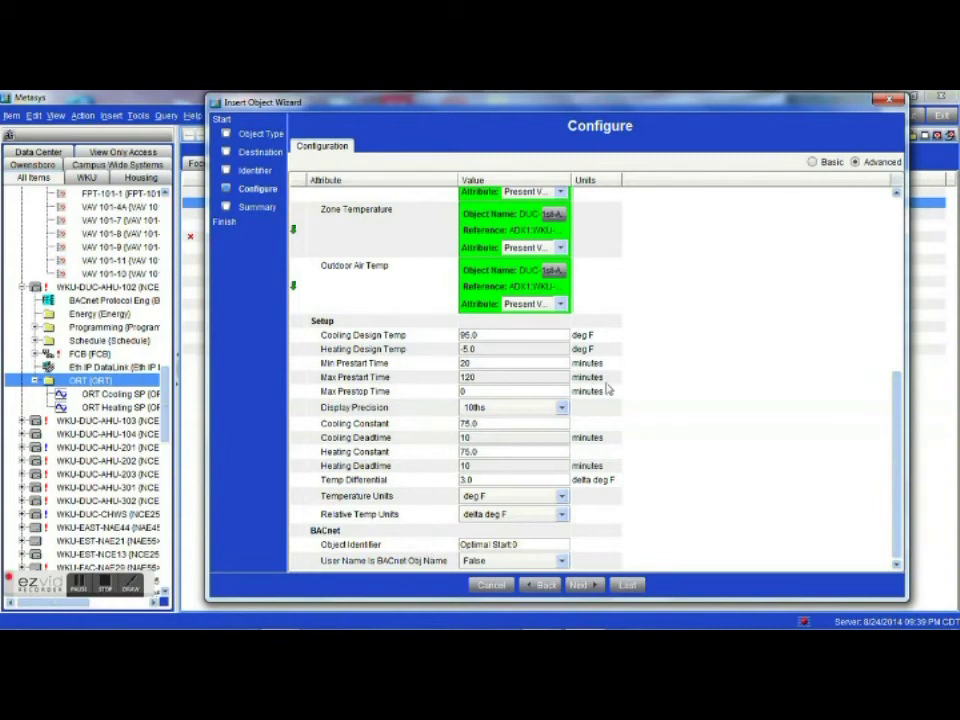
click(580, 586)
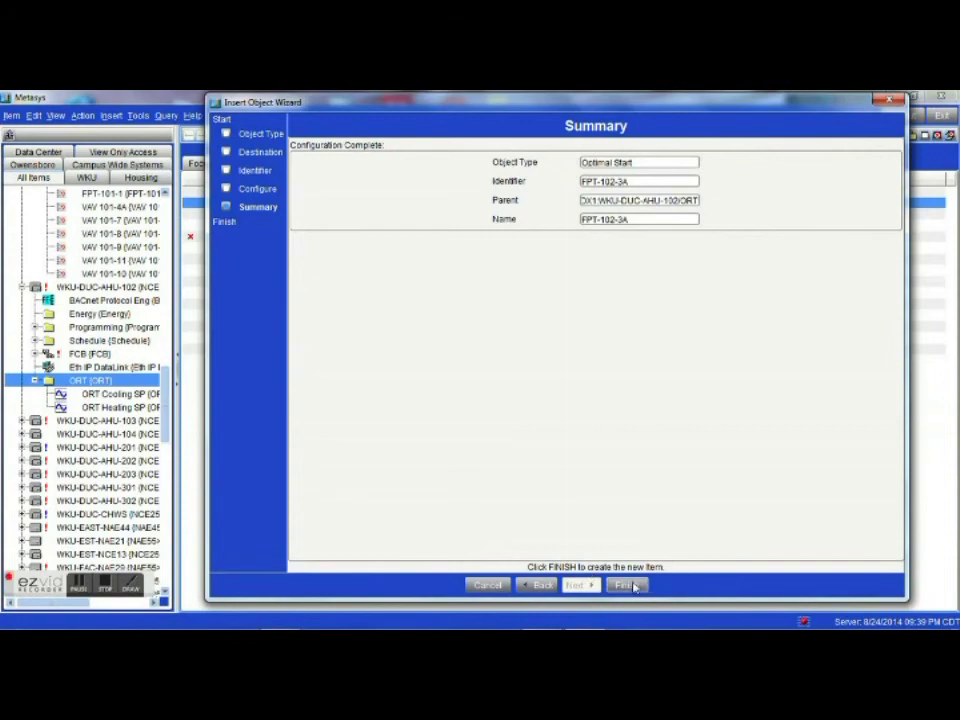